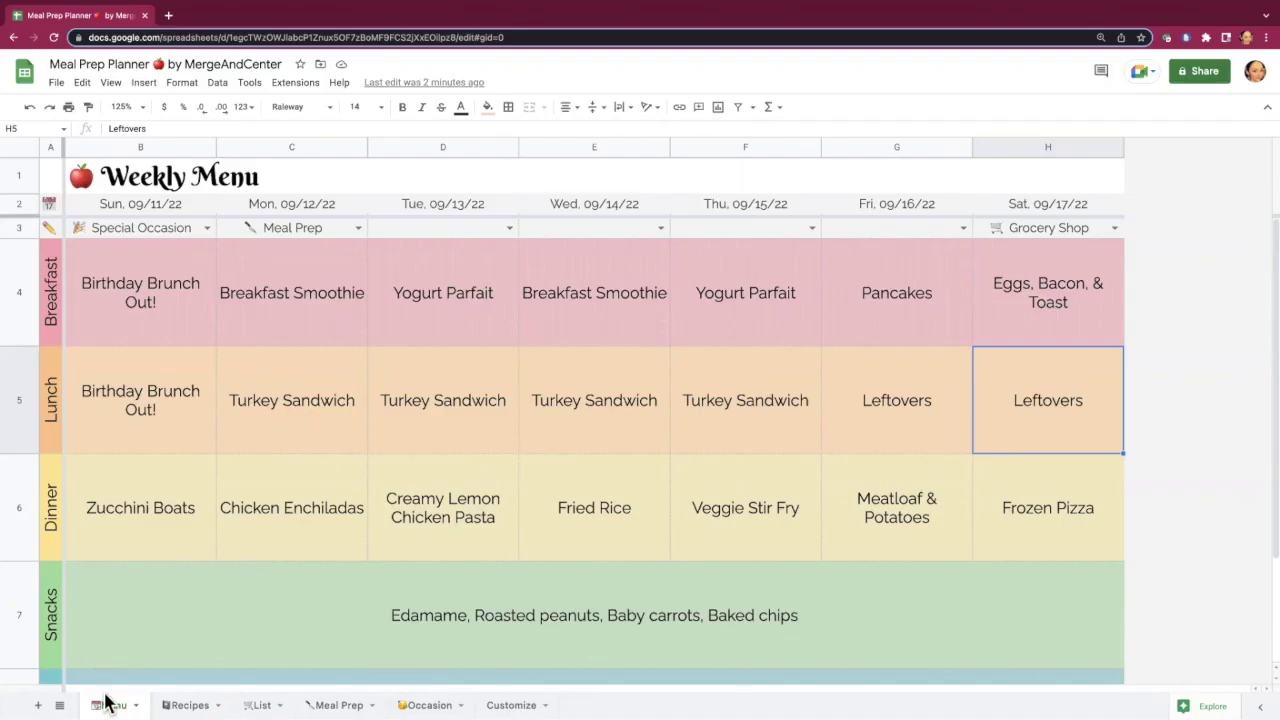
Step: Tour the Recipes, List, Meal Prep, Special Occasion and Customize sheets, then return to Weekly Menu
left_click(190, 705)
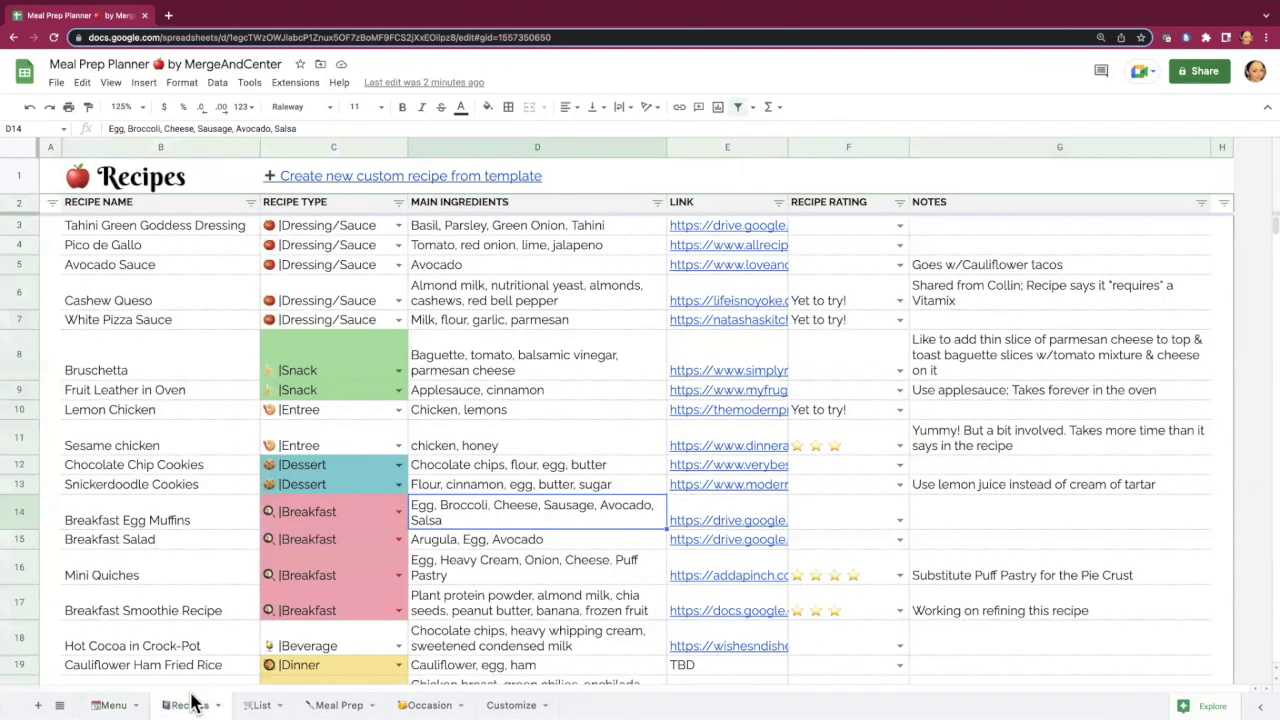
left_click(258, 705)
left_click(330, 705)
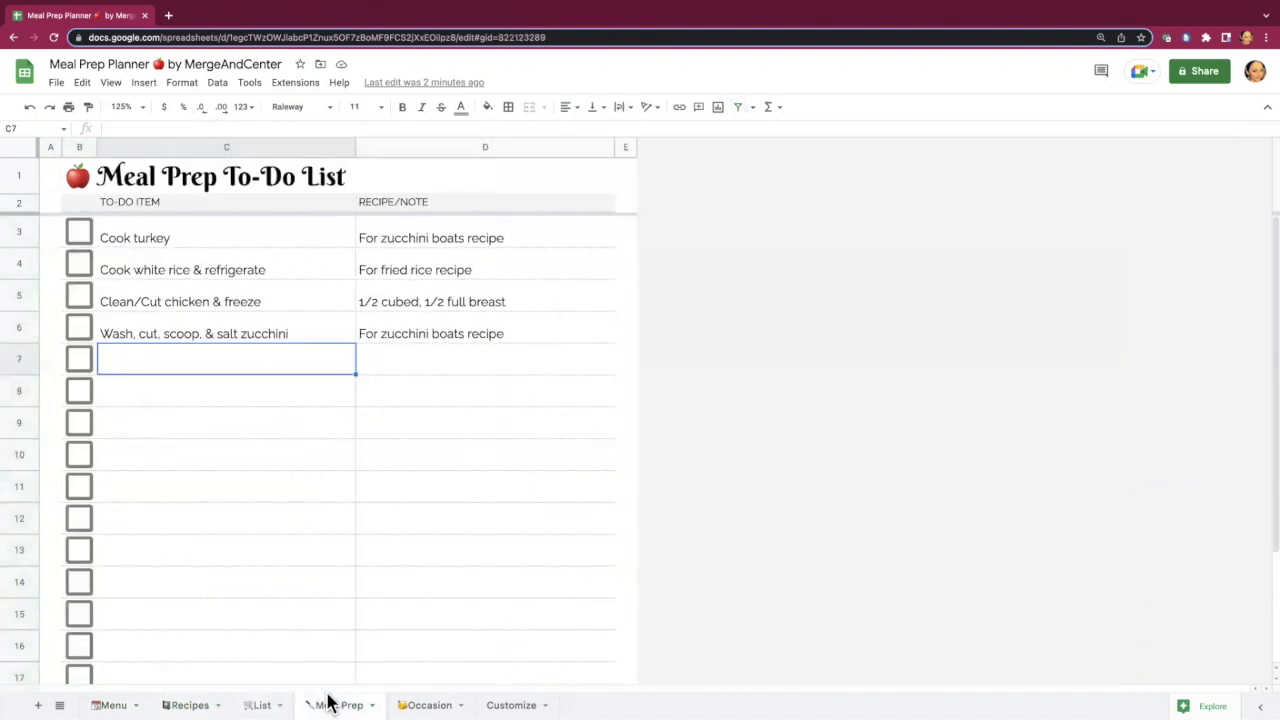
left_click(420, 703)
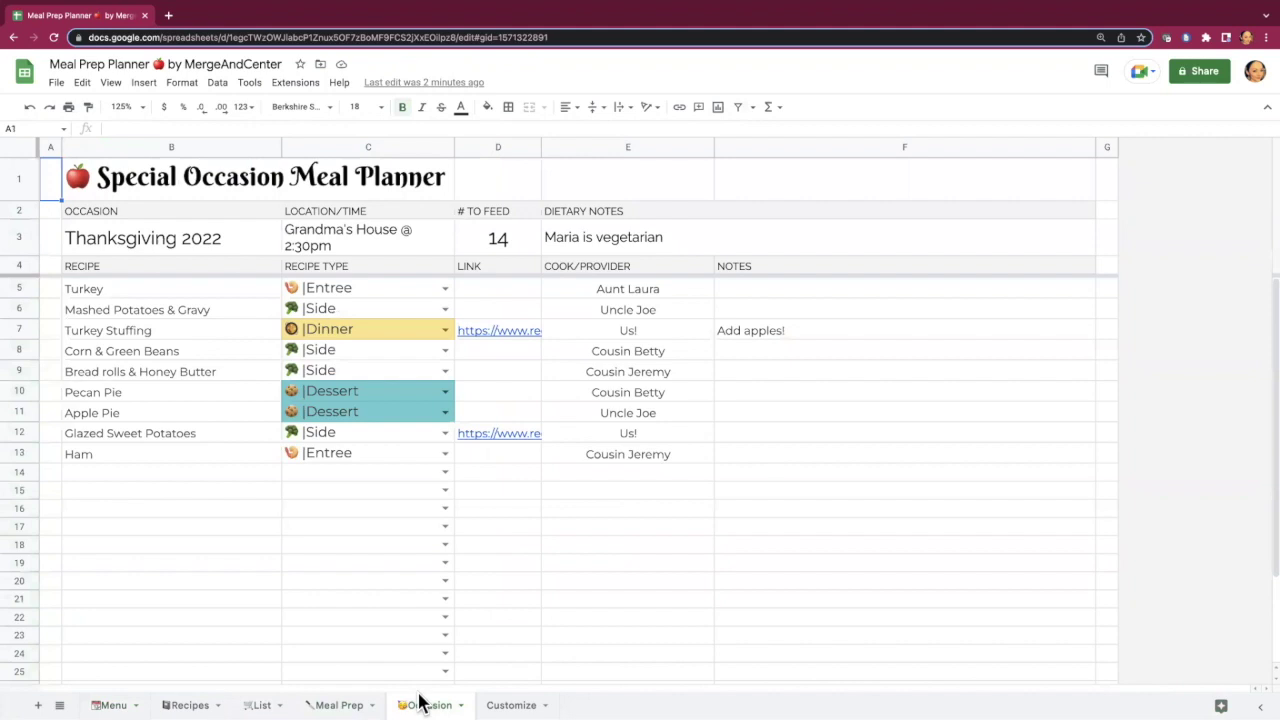
left_click(511, 703)
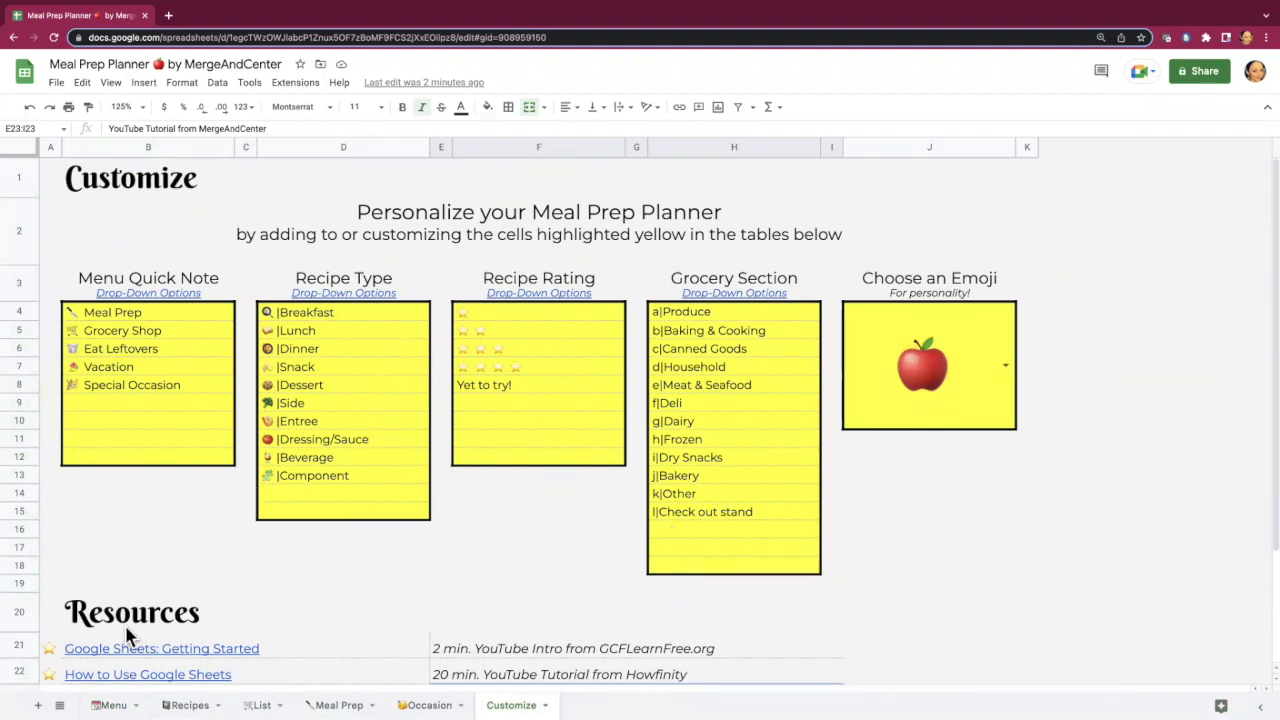
left_click(115, 702)
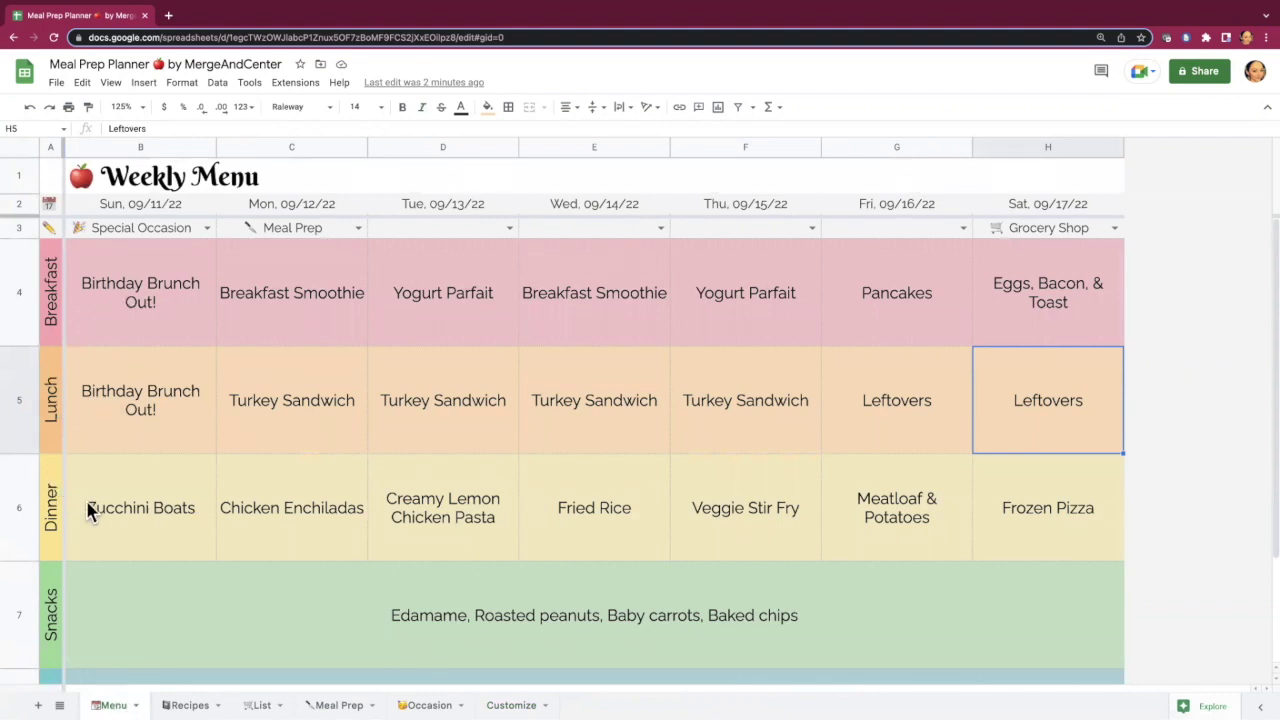
scroll(117, 635, "down", 3)
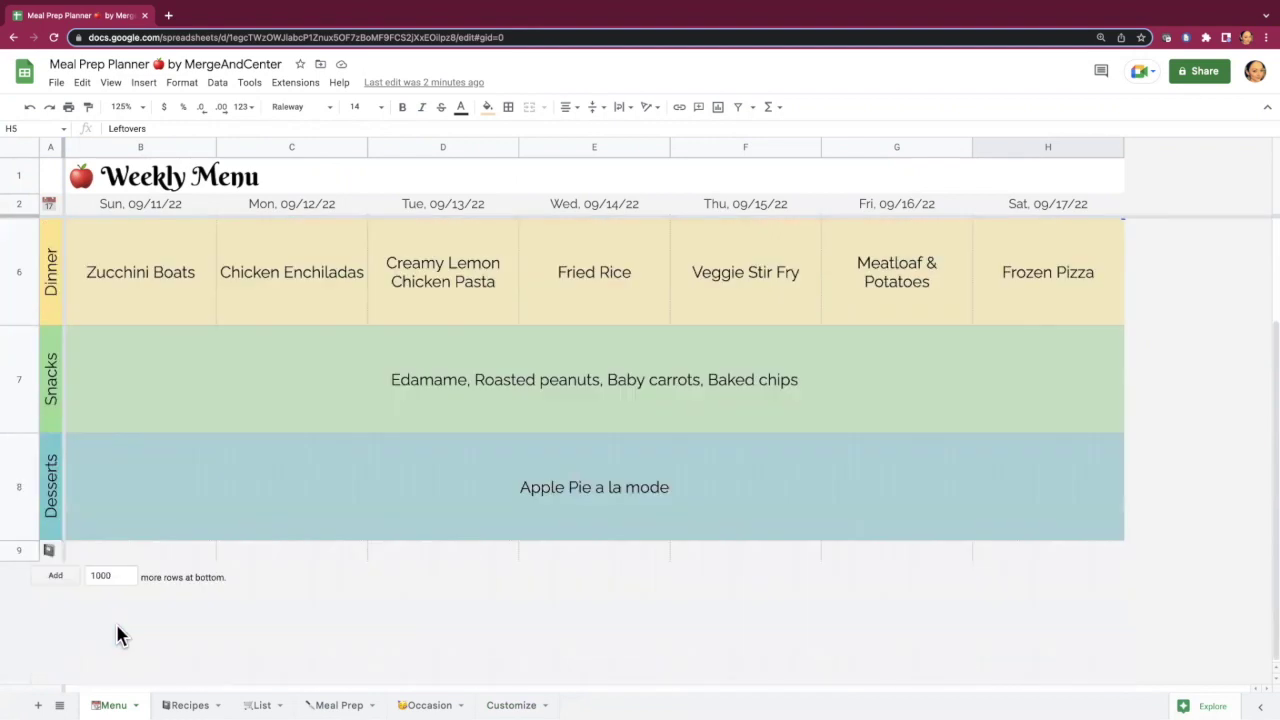
scroll(117, 635, "up", 3)
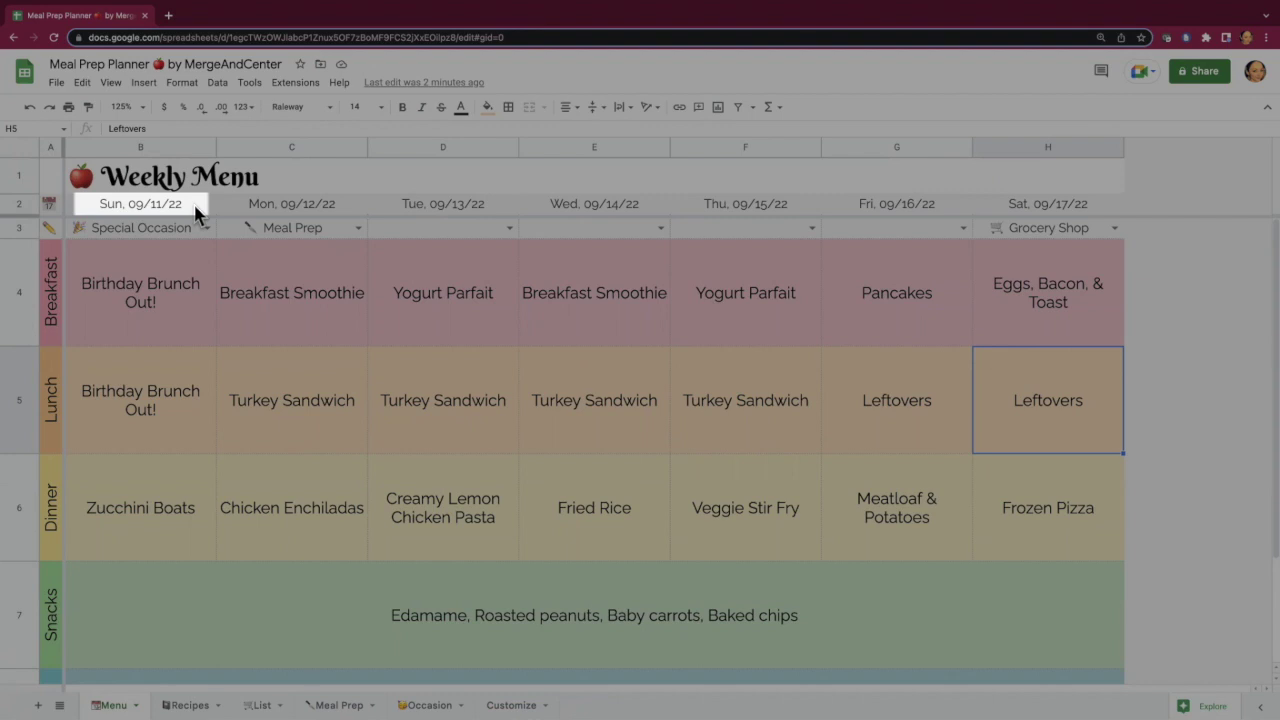
Step: Set the week's start date in B2 to Sept 14, 2022, then view Monday 09/19's quick notes
double_click(195, 208)
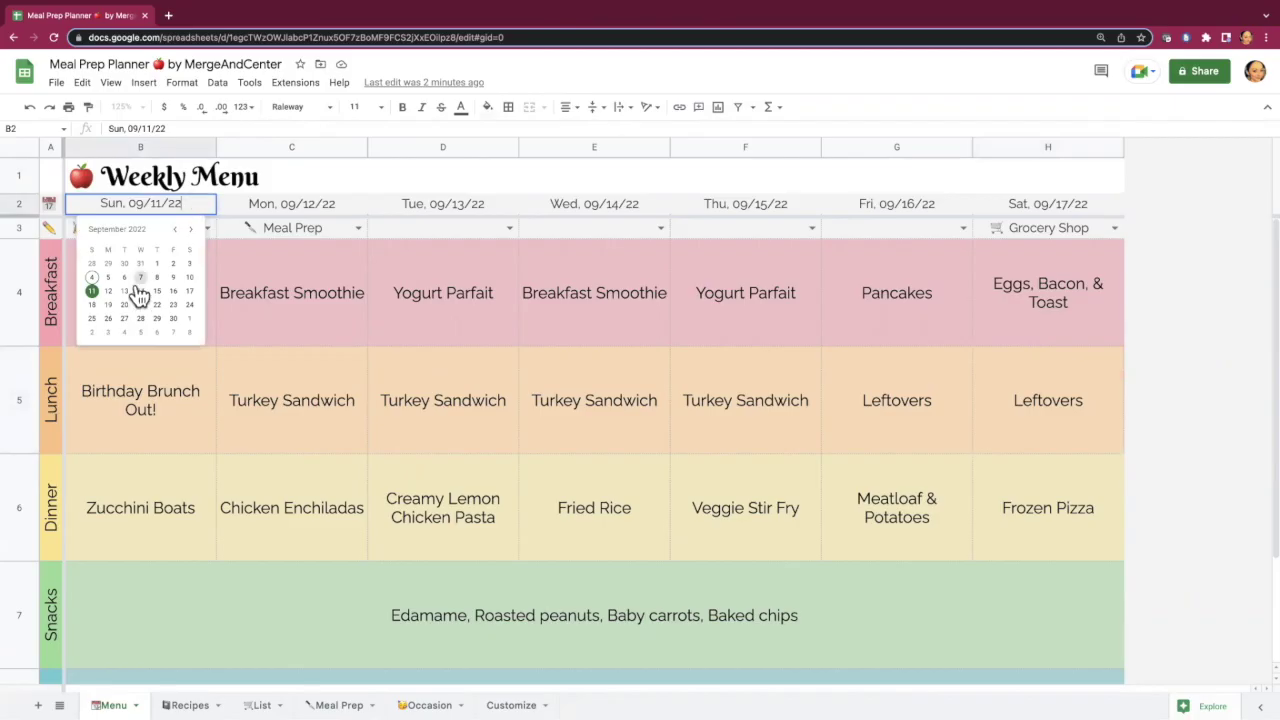
left_click(139, 291)
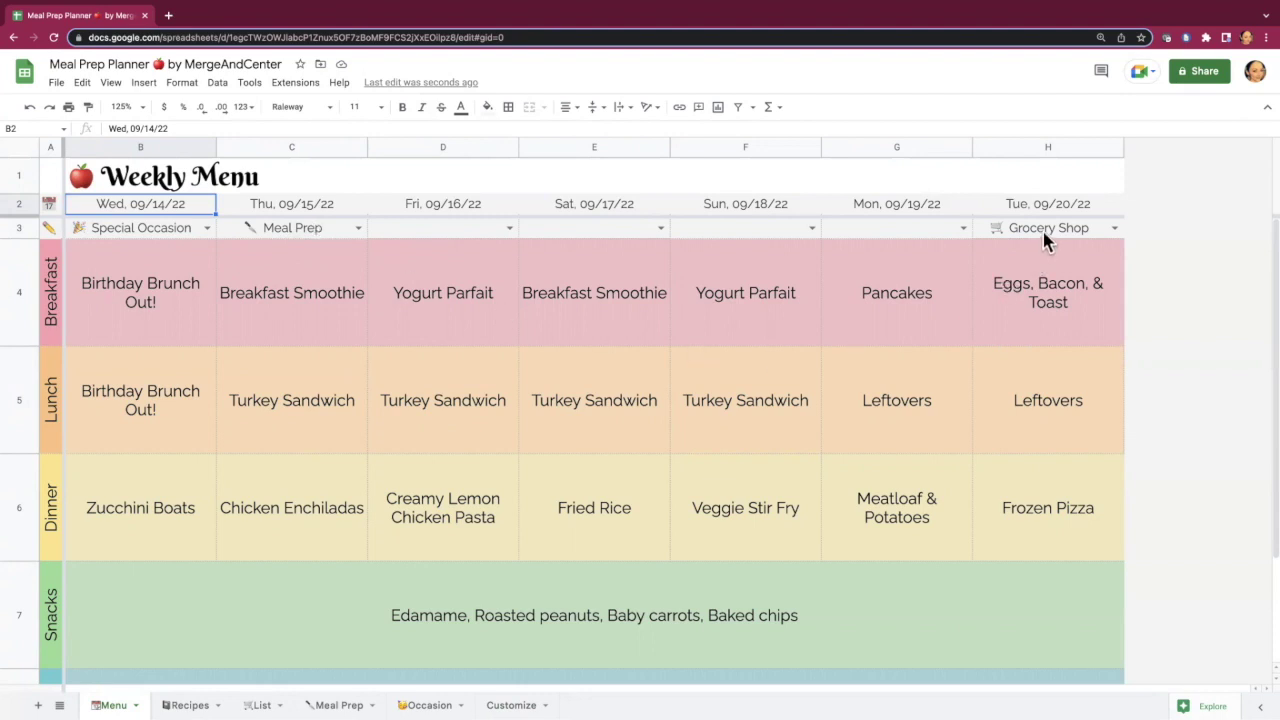
left_click(963, 228)
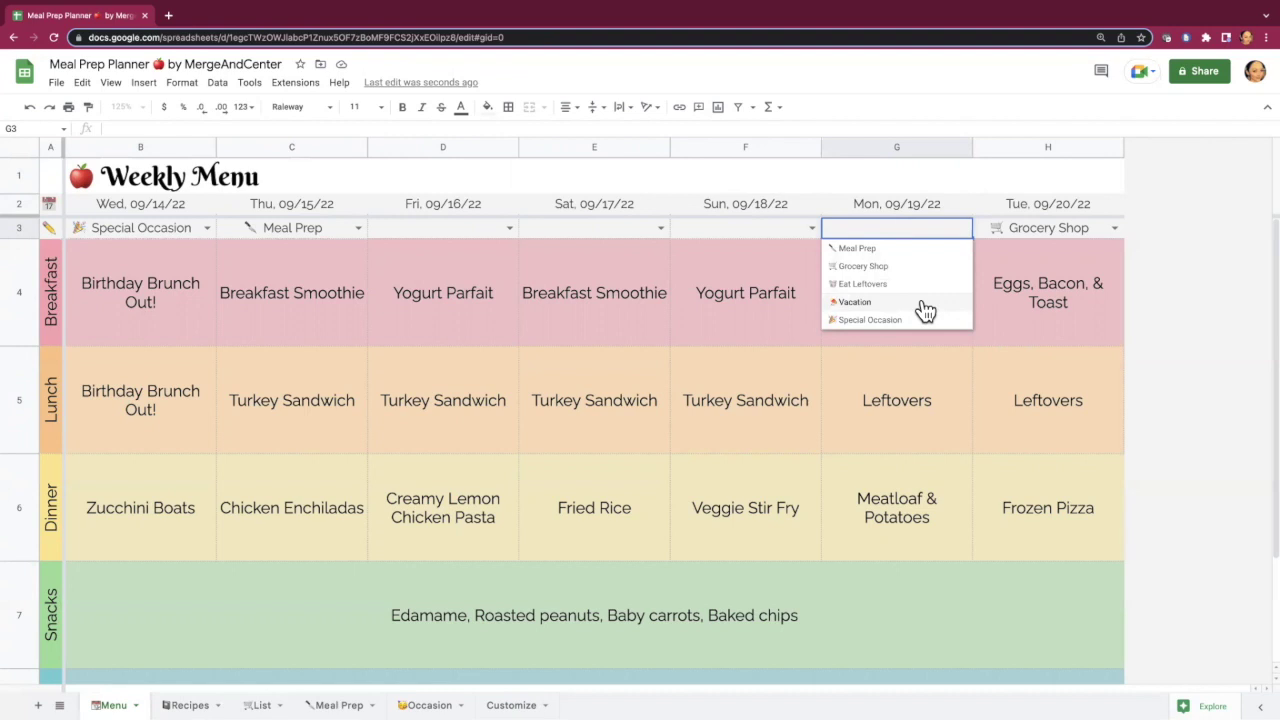
Step: Switch to the Recipes sheet with each recipe's name, type, main ingredients, link and rating
left_click(197, 703)
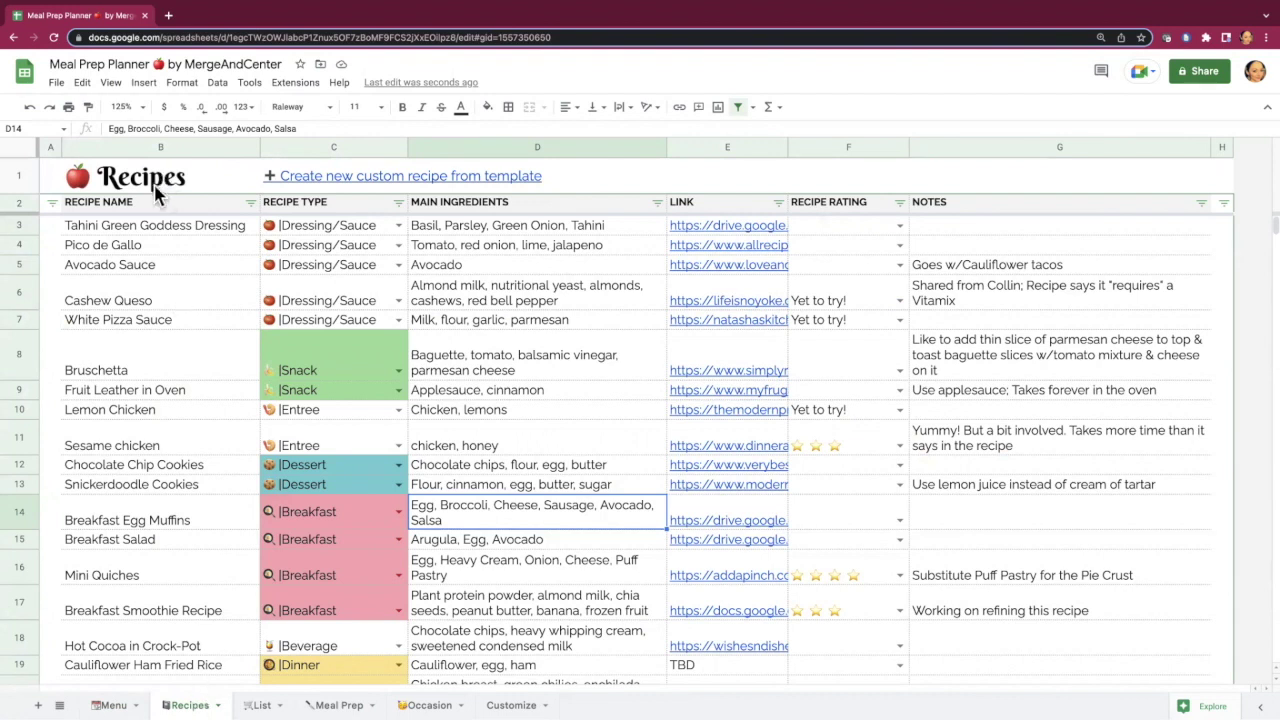
left_click(400, 228)
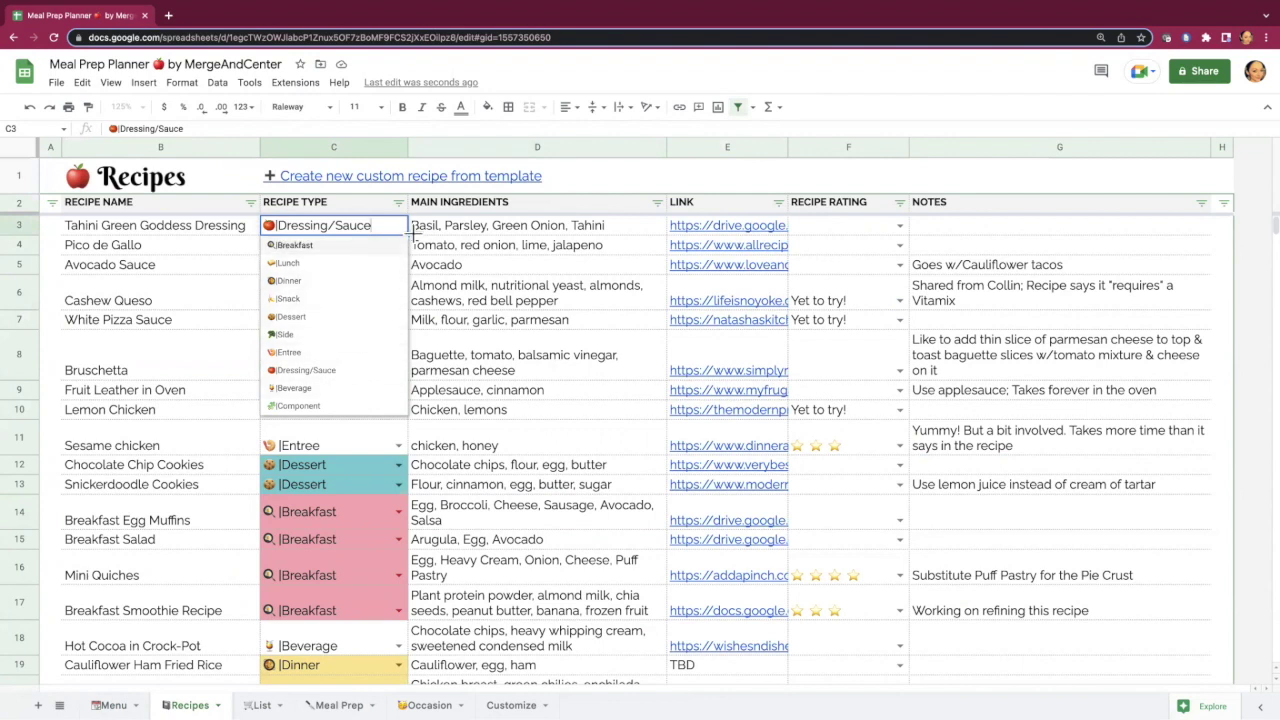
left_click(476, 232)
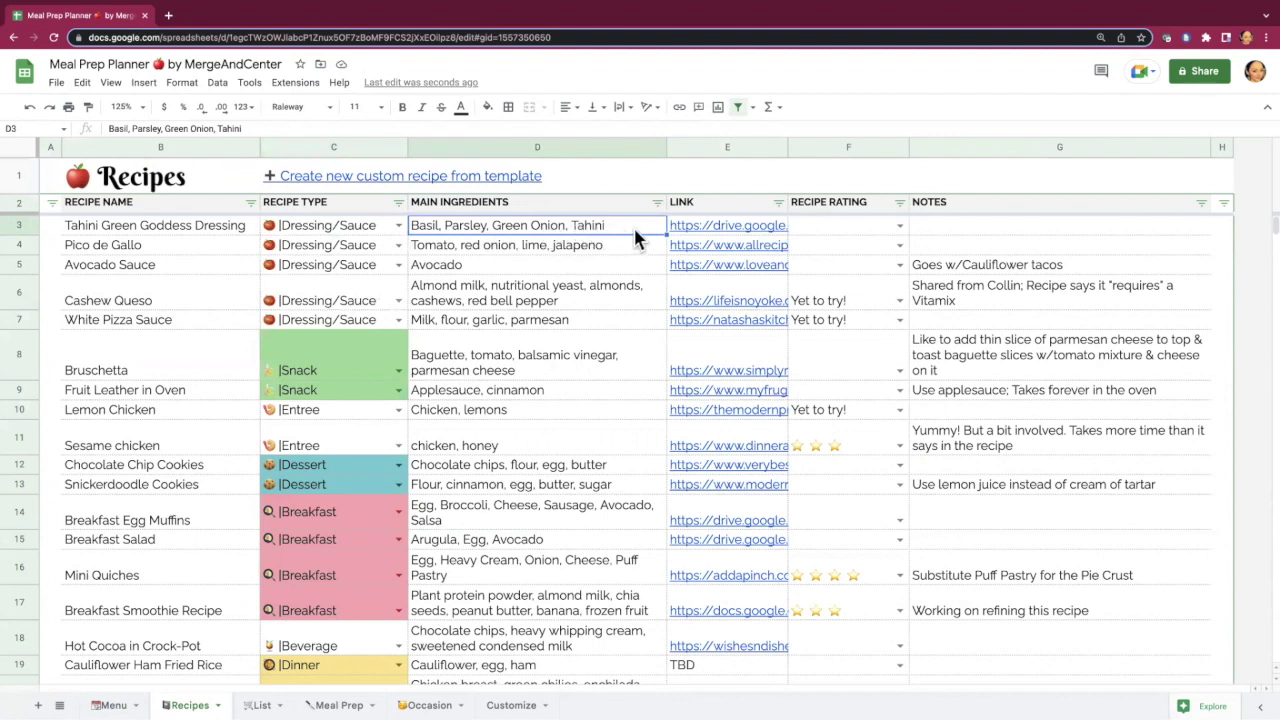
mouse_move(739, 248)
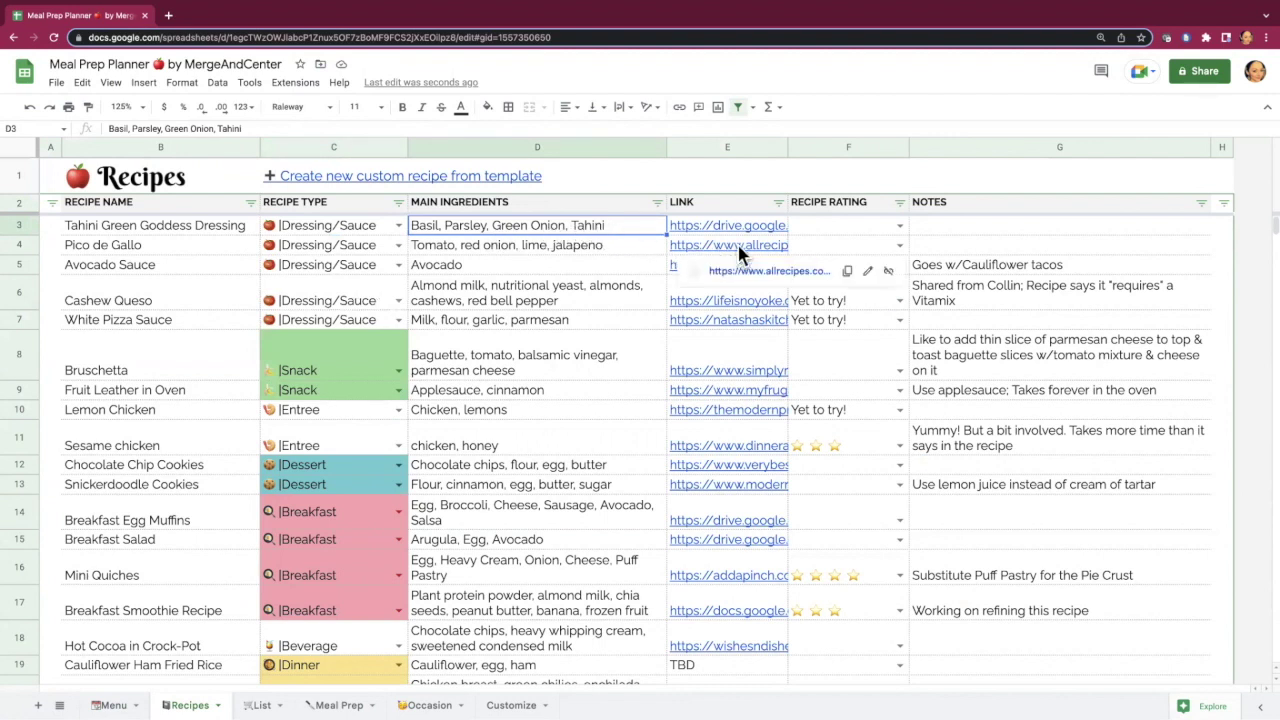
left_click(900, 245)
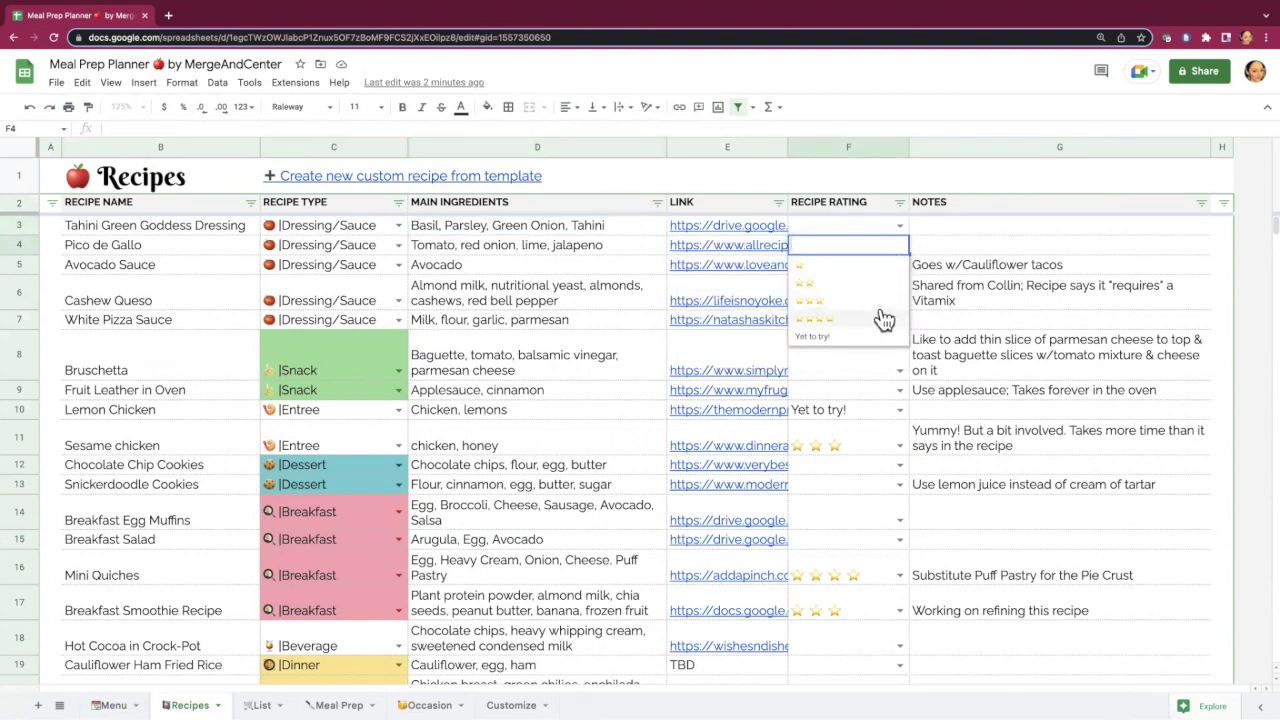
left_click(955, 255)
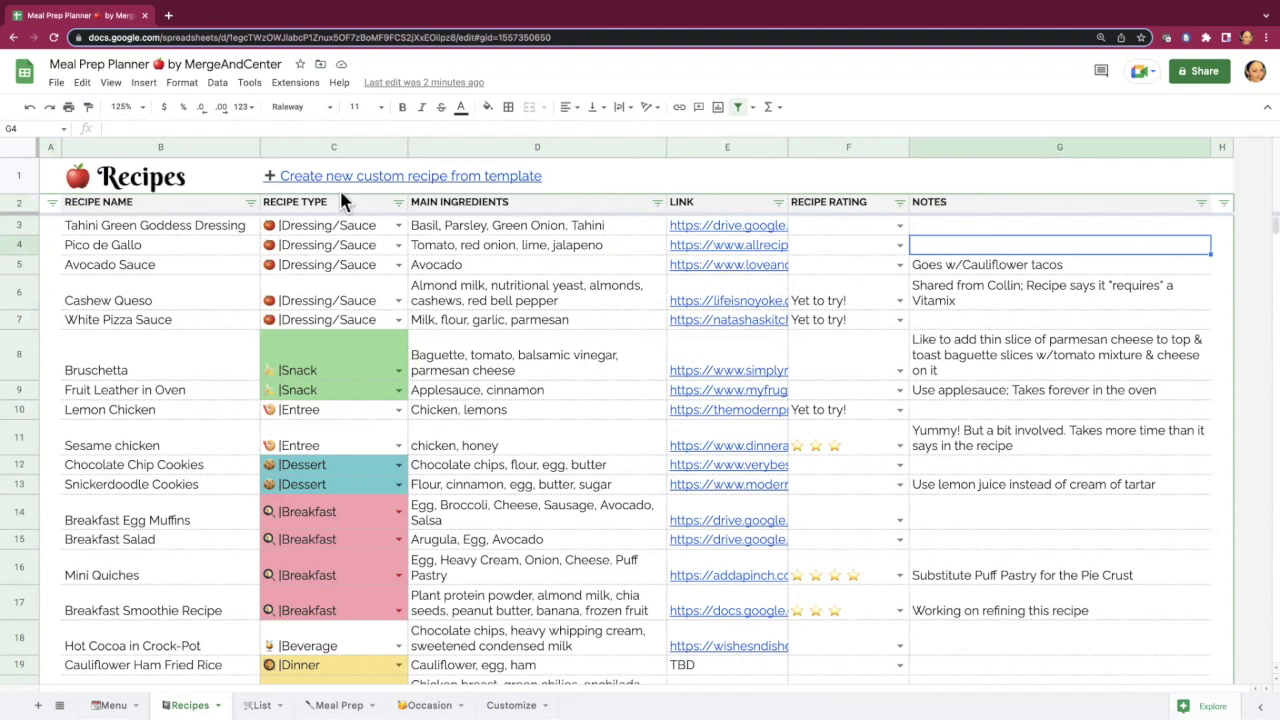
Step: Make a personal copy of the Recipe Card Template and select the copy's title
mouse_move(328, 183)
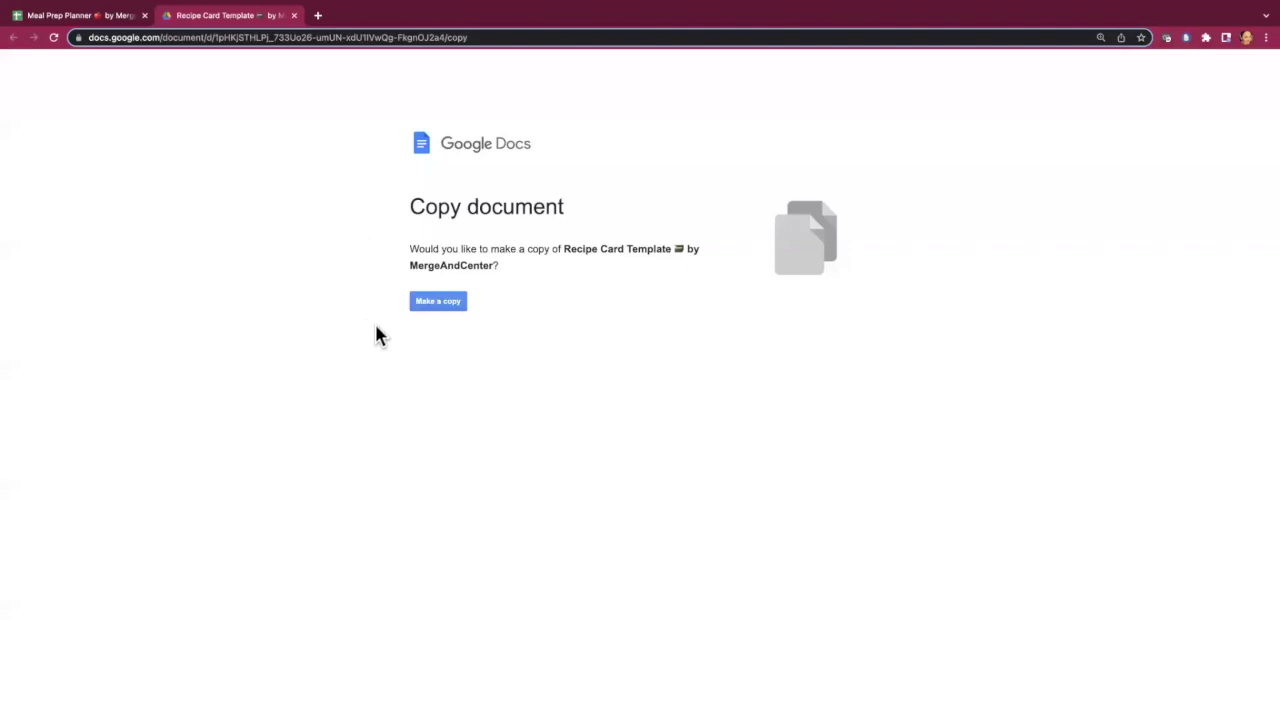
left_click(447, 314)
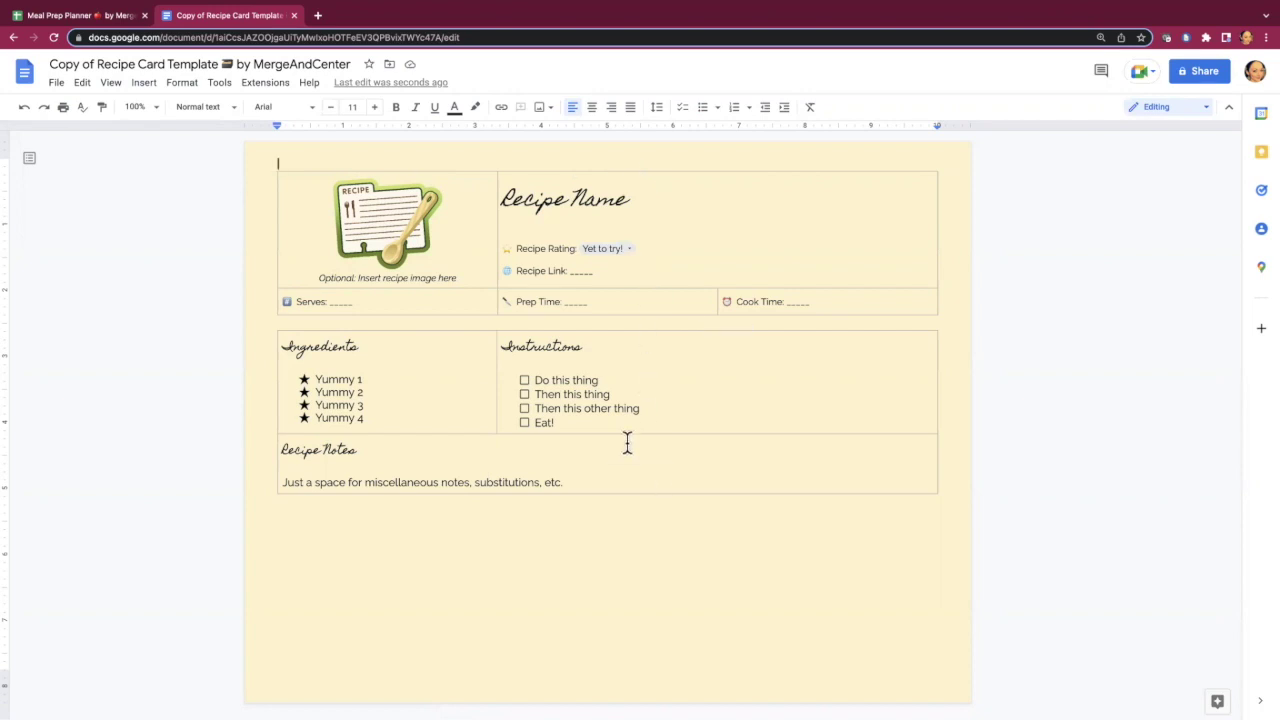
left_click(175, 63)
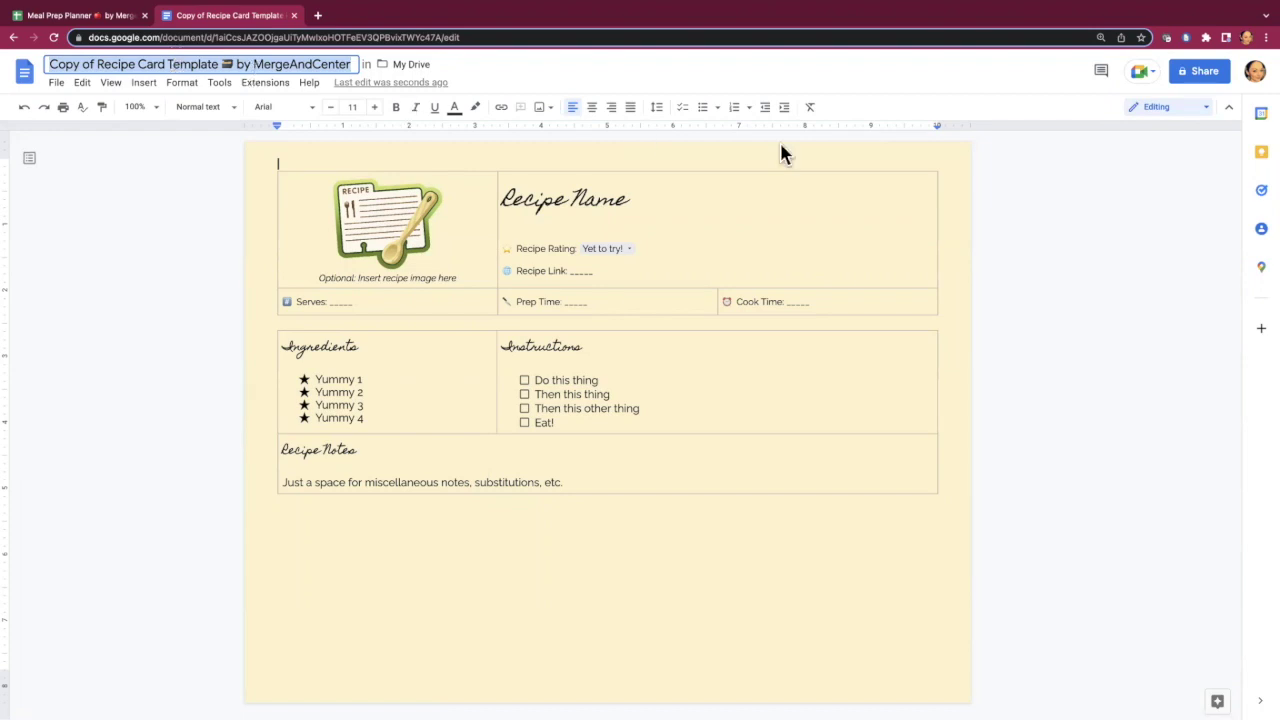
Step: Copy the recipe card's share link, close sharing, and return to the Meal Prep Planner
left_click(1219, 78)
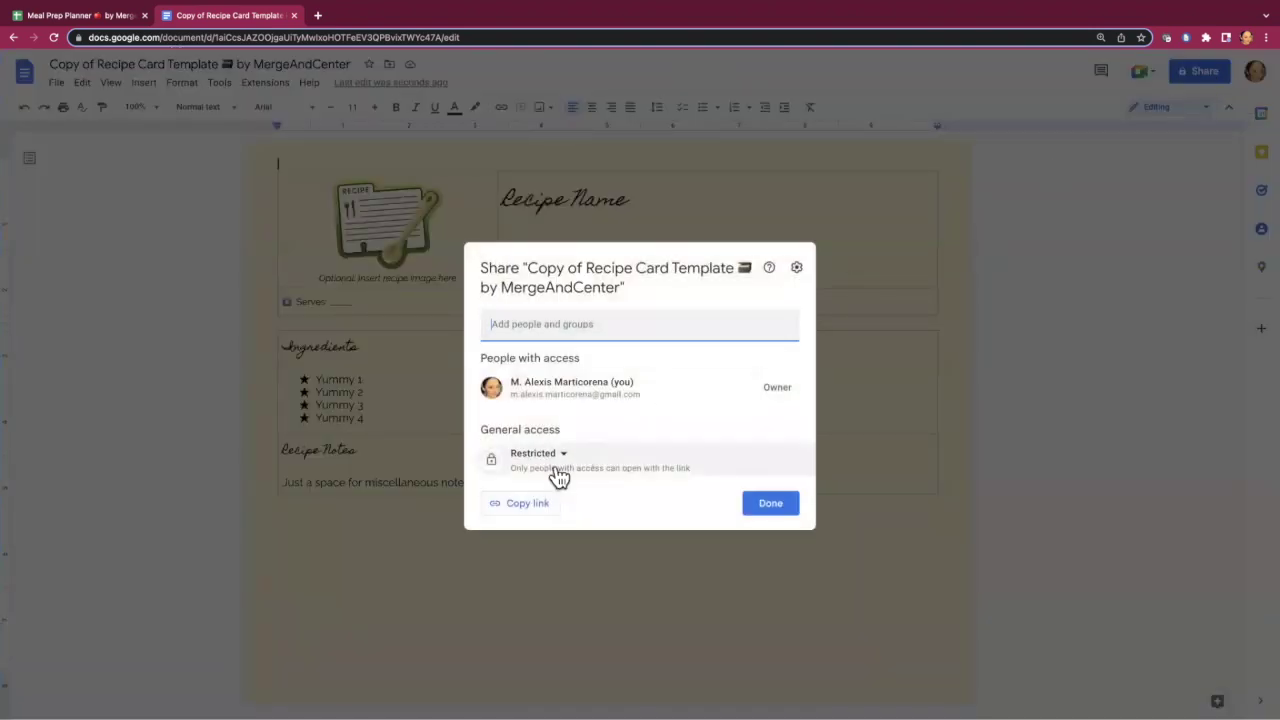
left_click(527, 504)
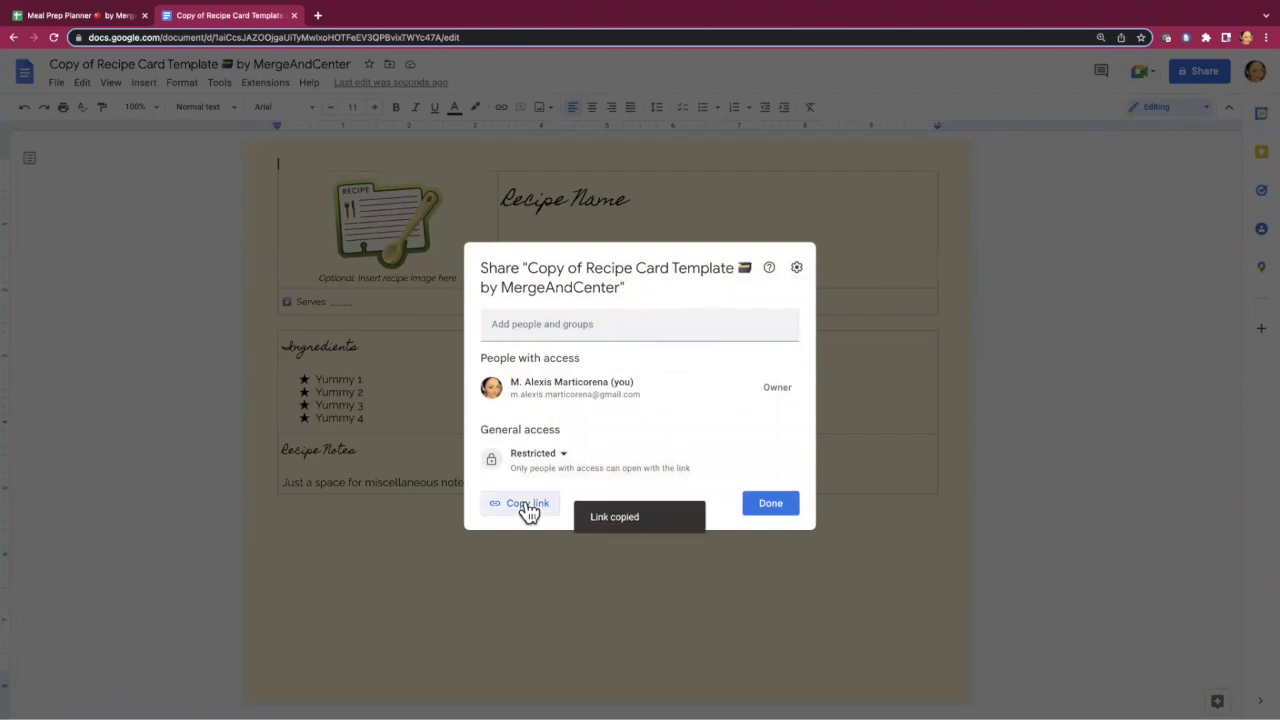
left_click(769, 512)
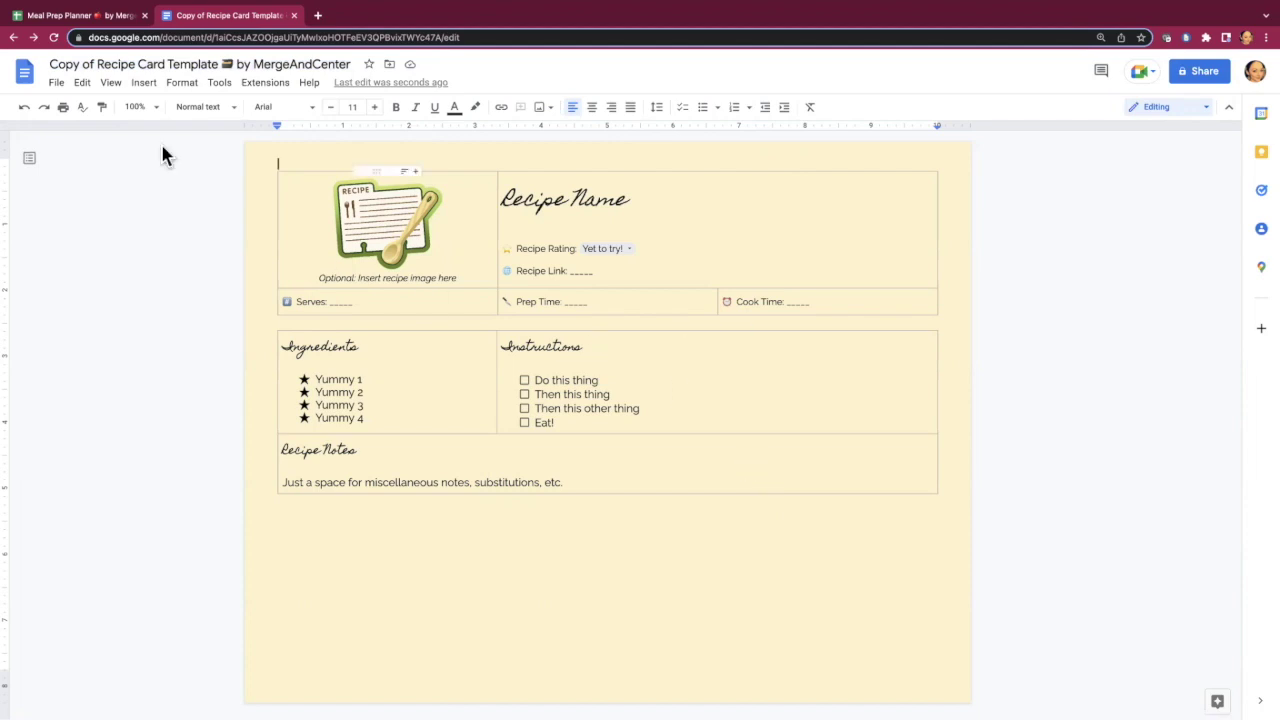
left_click(84, 22)
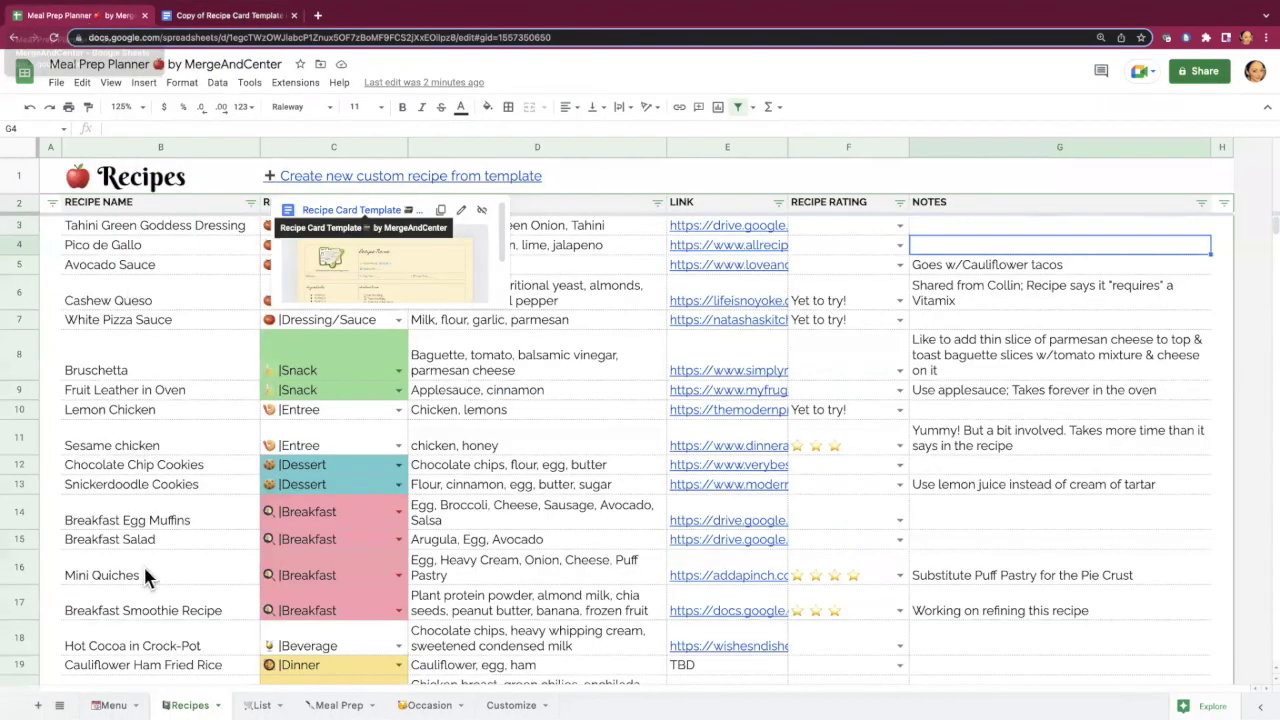
Step: Add 'Custom Recipe' in B56 as a Dinner recipe with the copied recipe card link in E56
scroll(143, 575, "down", 15)
left_click(172, 501)
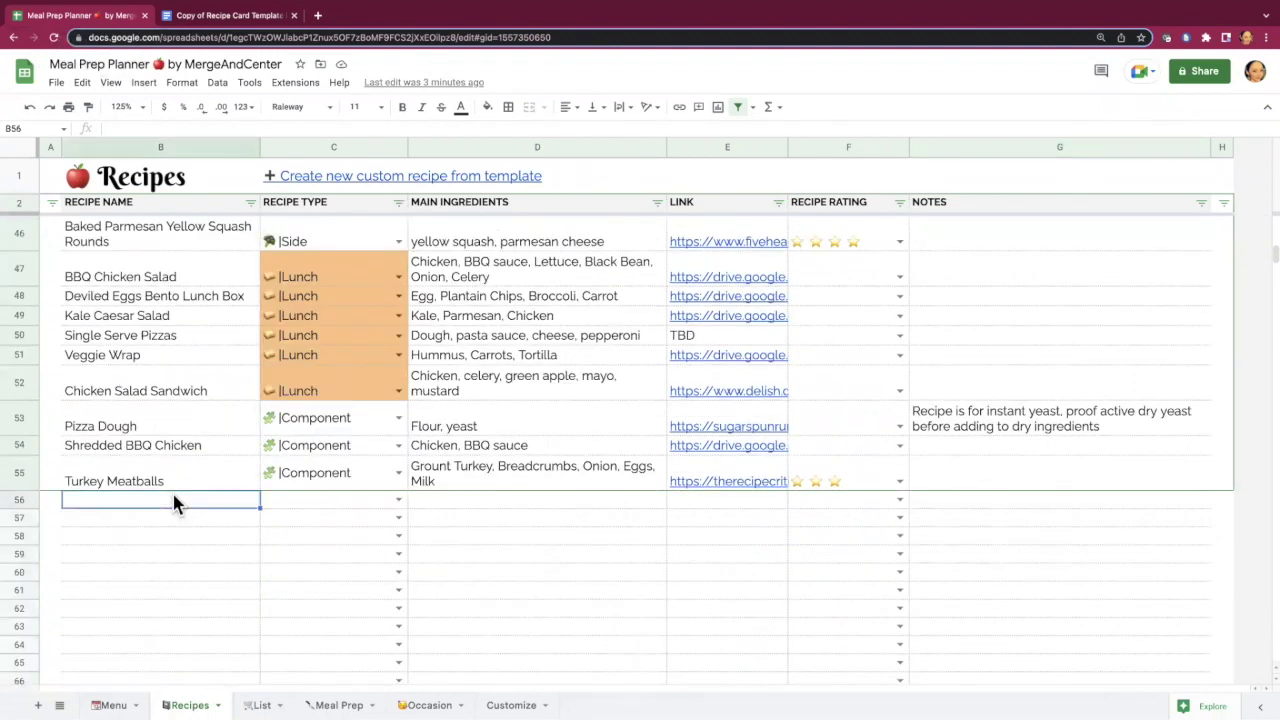
type("Custom Recipe")
key("Tab")
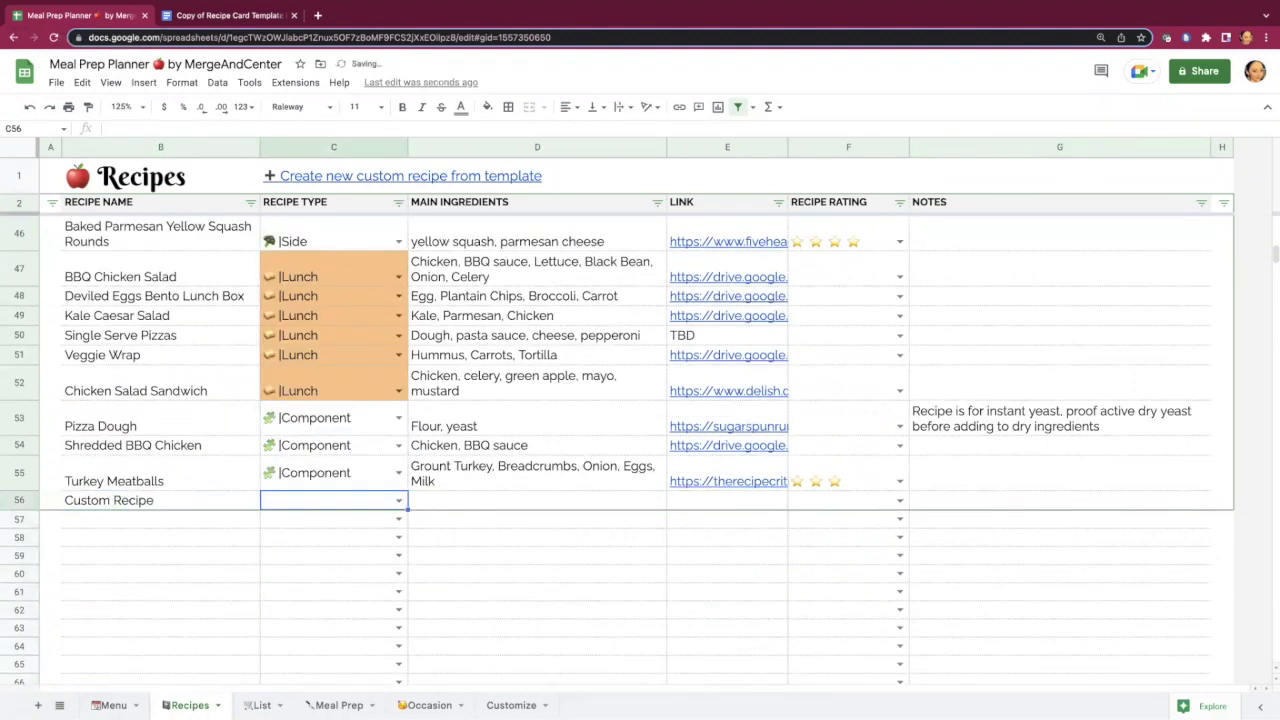
type("Di")
key("Tab")
key("Tab")
key("ctrl+v")
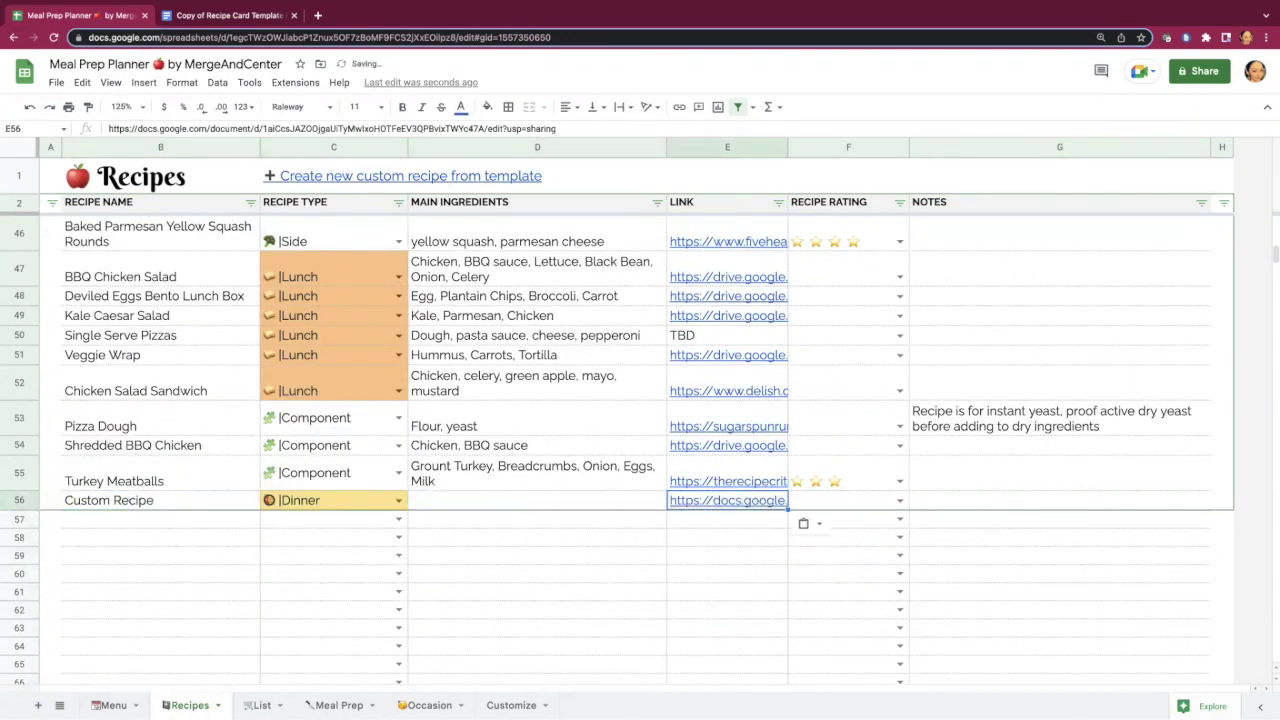
key("Tab")
mouse_move(720, 510)
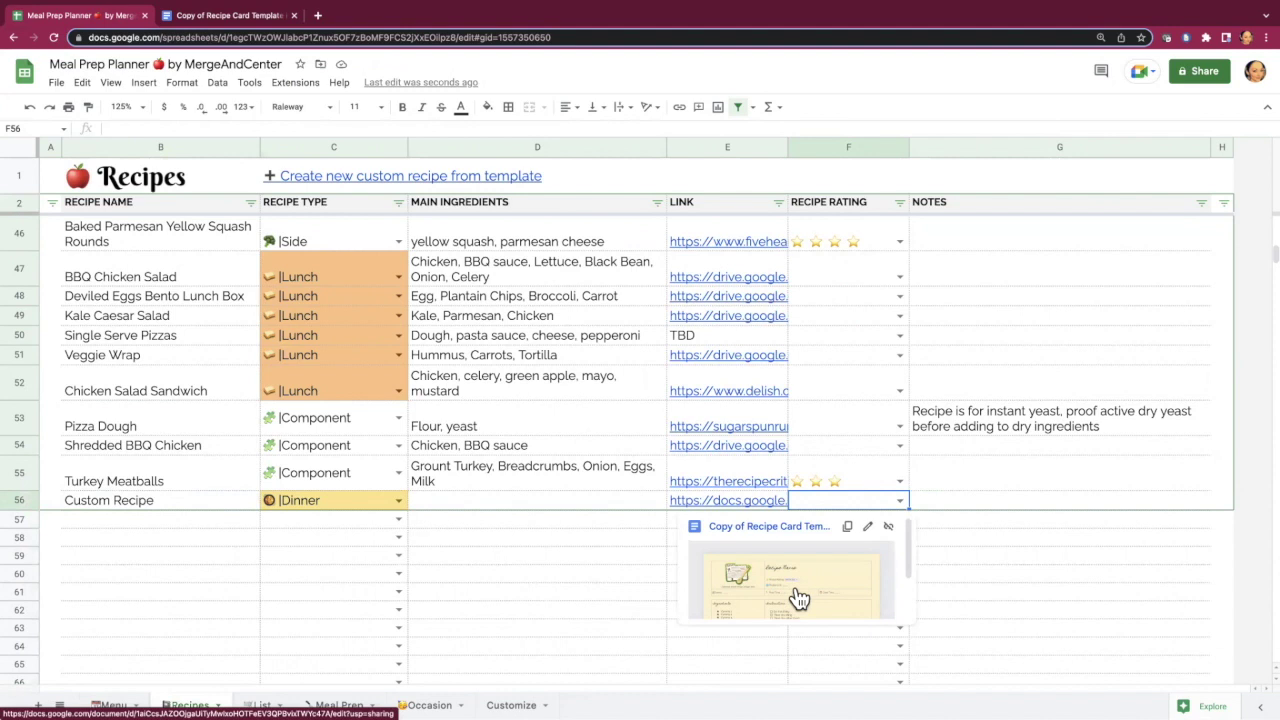
Step: Sort the recipes A to Z by Recipe Type
left_click(399, 203)
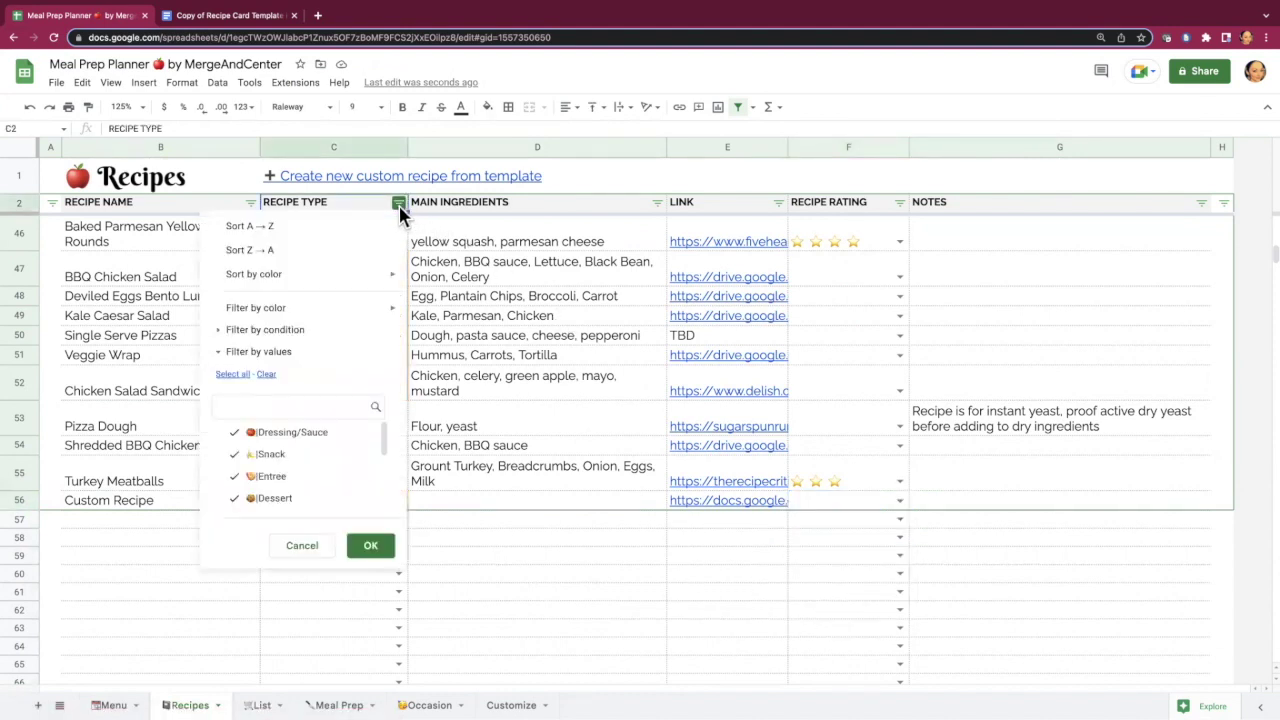
left_click(346, 228)
scroll(346, 234, "up", 3)
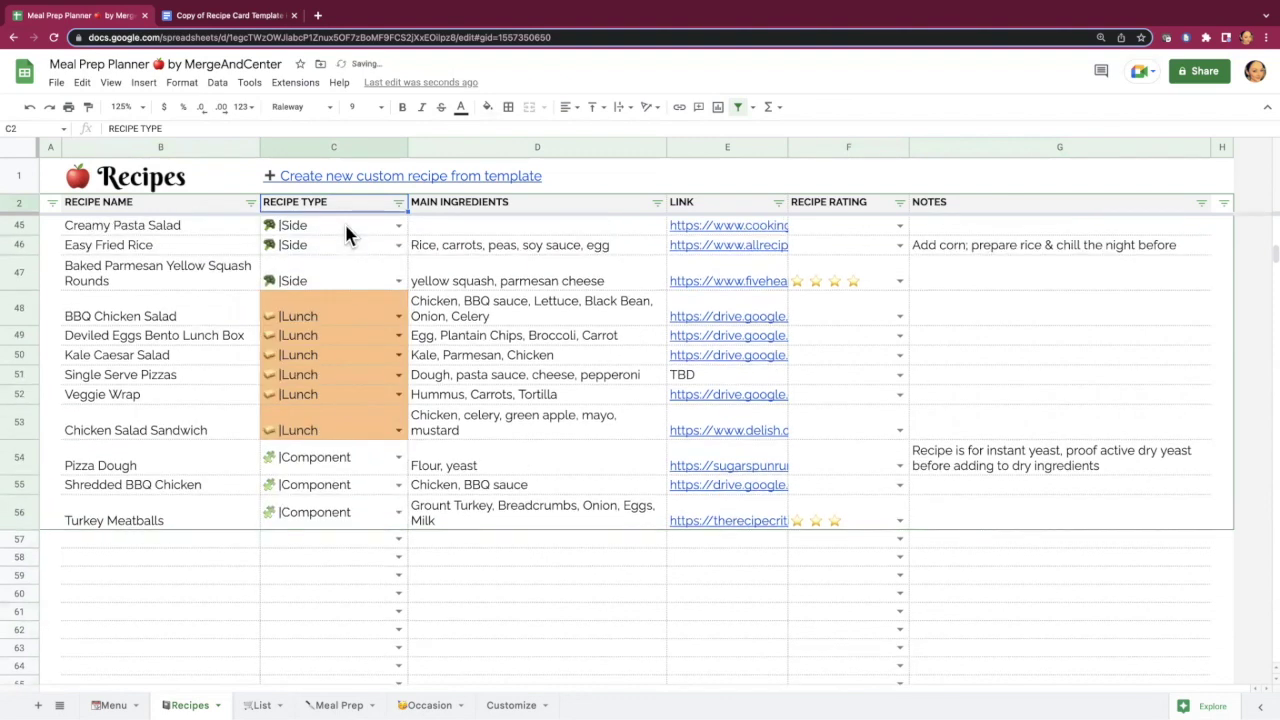
scroll(344, 221, "up", 10)
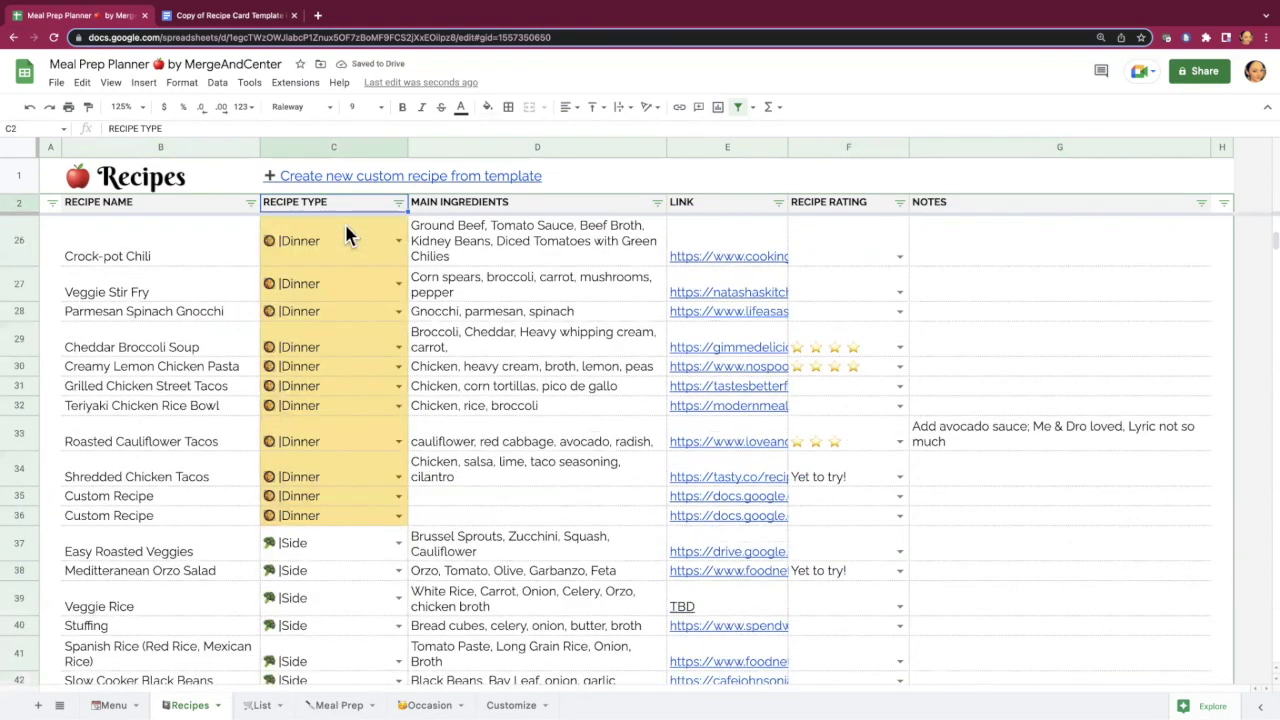
Step: Filter the Recipe Type column to show only Dinner recipes
left_click(398, 204)
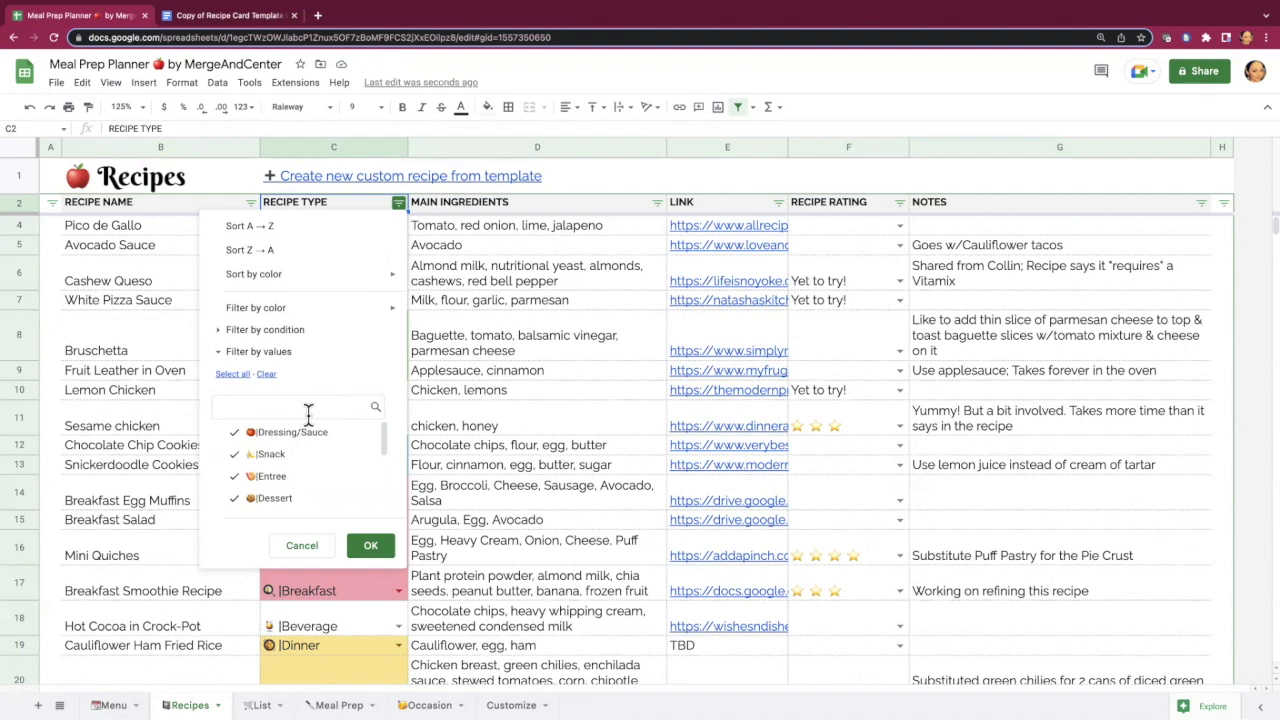
left_click(266, 375)
scroll(254, 508, "down", 1)
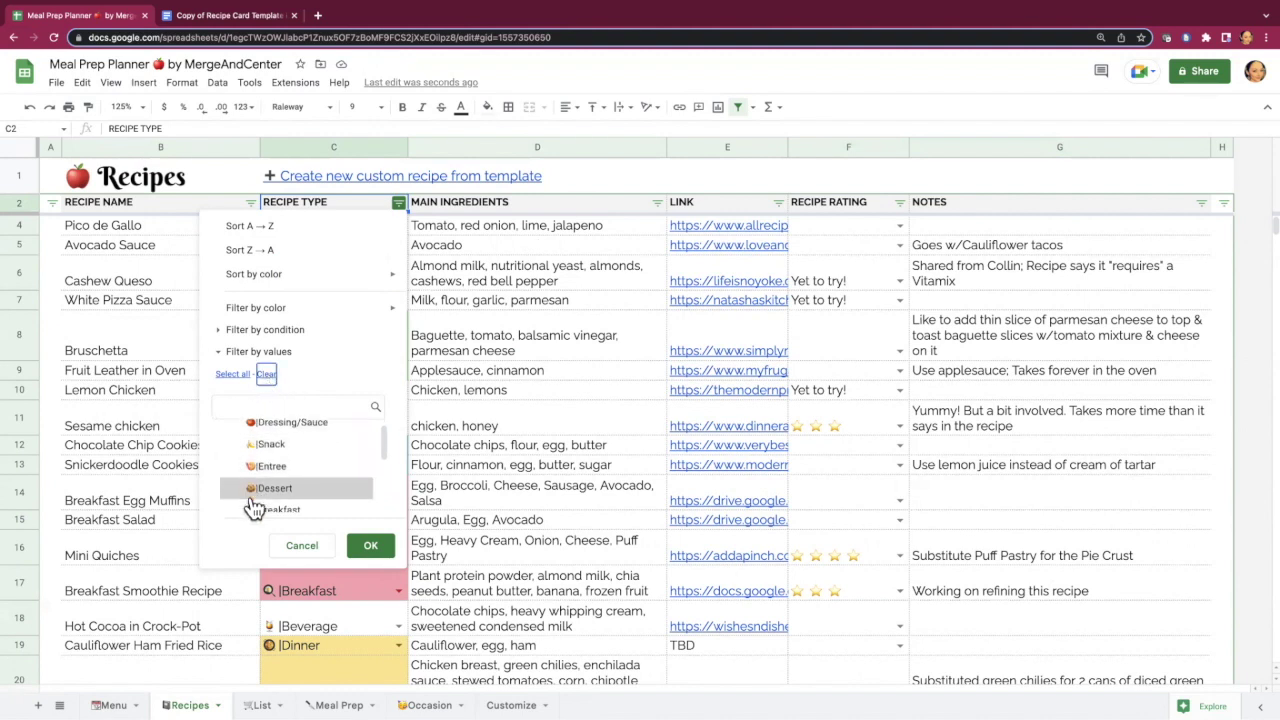
scroll(254, 505, "down", 3)
left_click(271, 482)
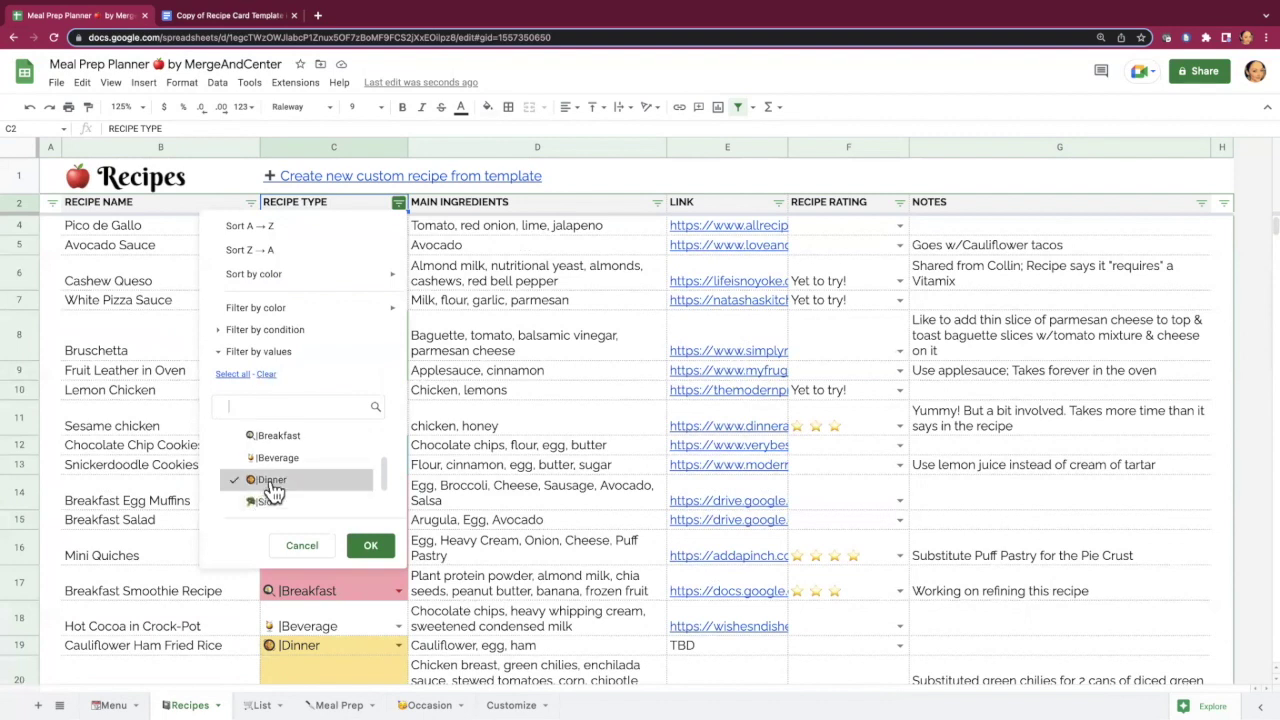
left_click(369, 545)
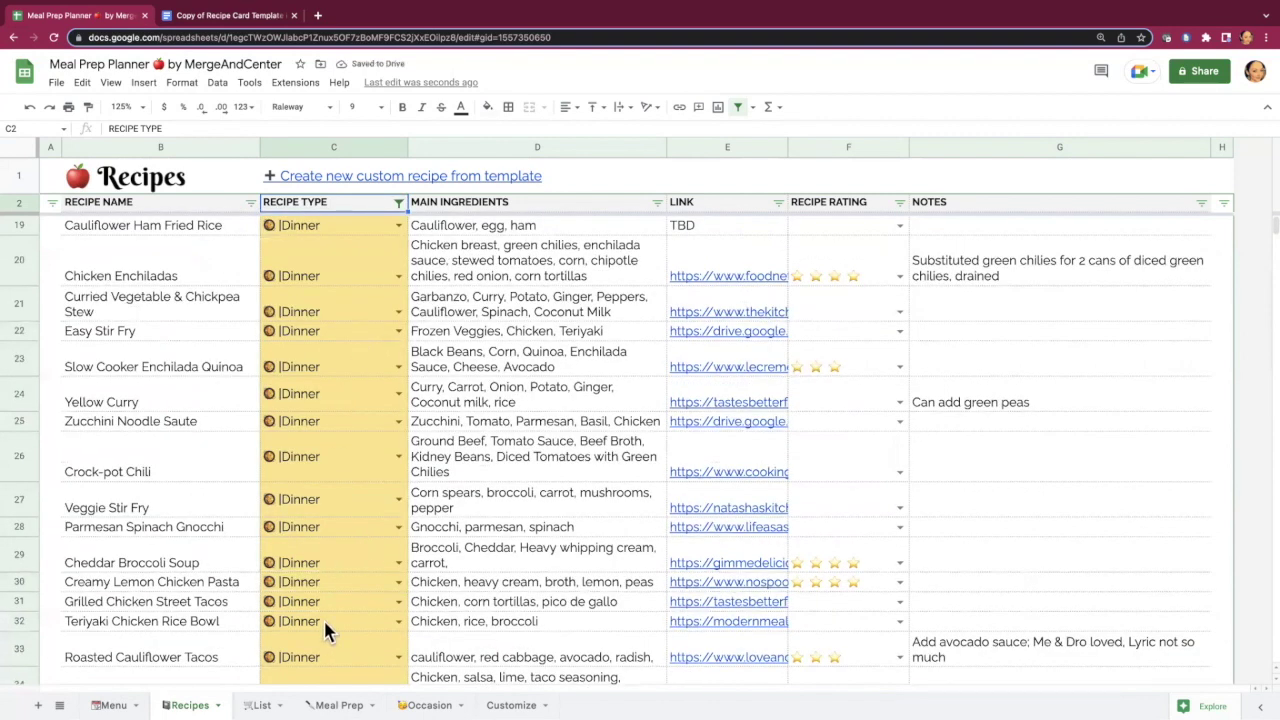
Step: Reset the Recipe Type filter so every recipe type is shown again
left_click(398, 204)
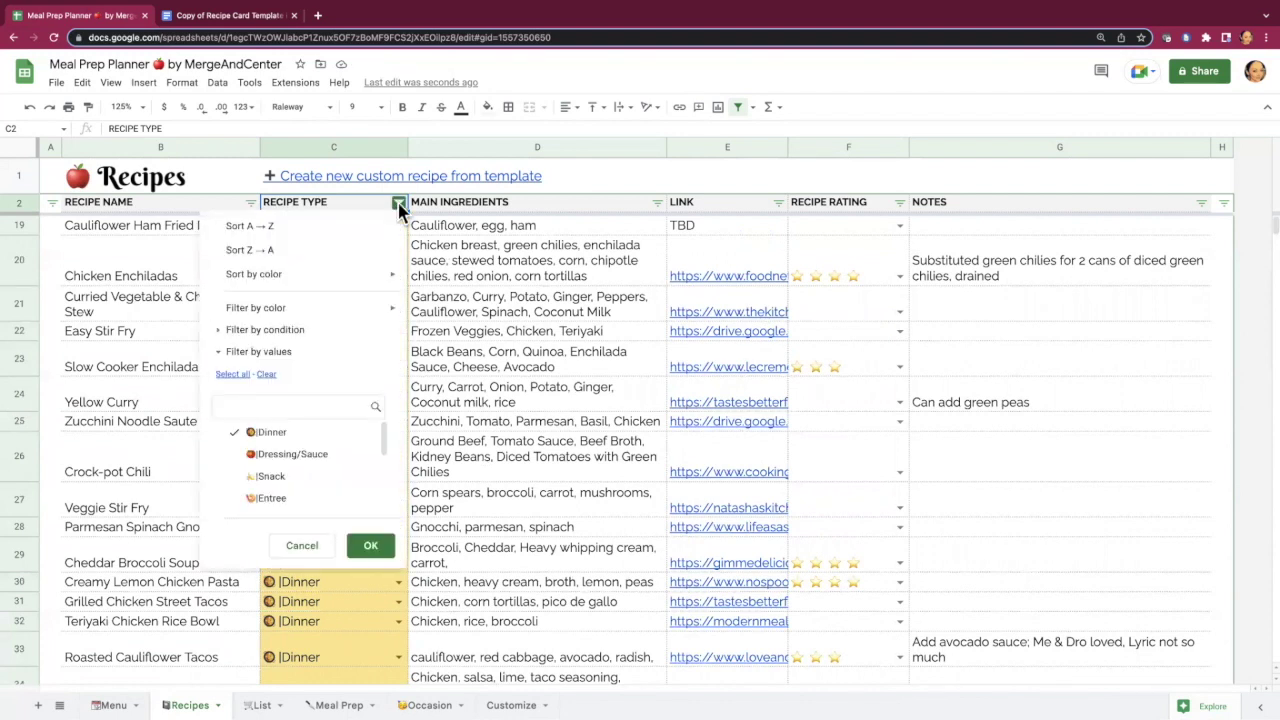
left_click(240, 374)
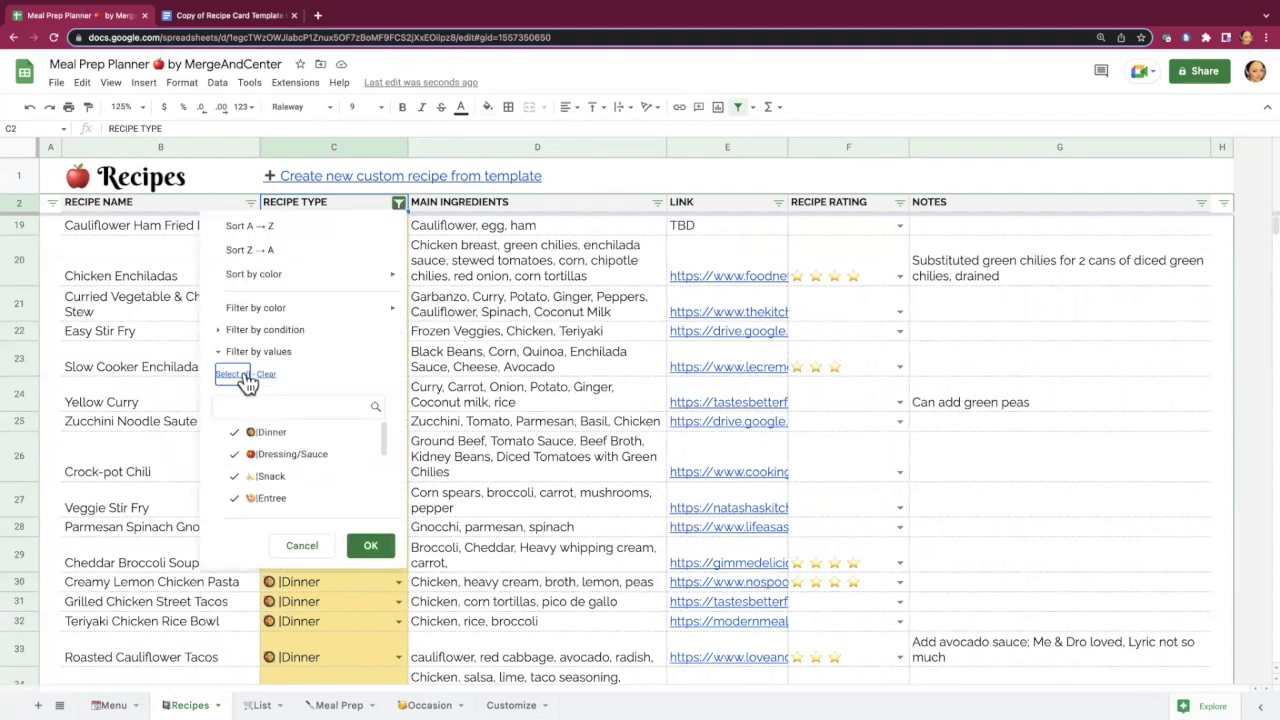
left_click(379, 552)
scroll(382, 557, "down", 8)
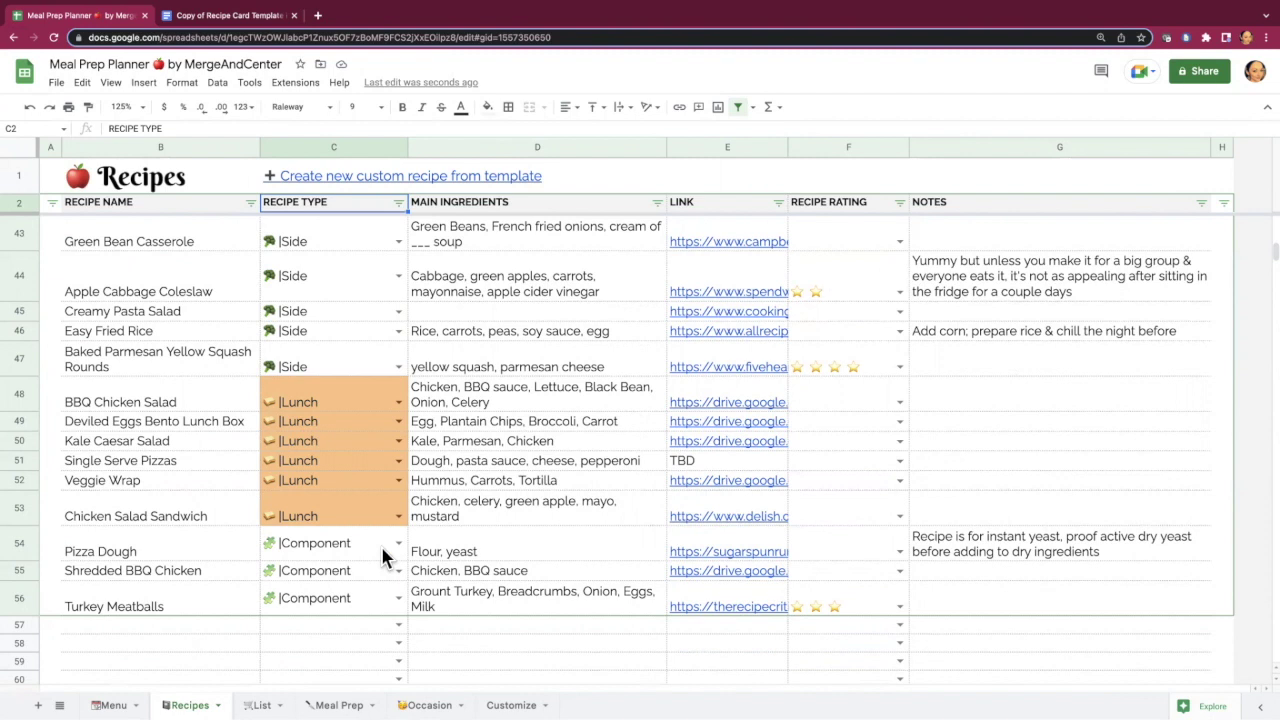
Step: Search the sheet for 'fried rice', reach the Easy Fried Rice match, then go to the Shopping List
key("ctrl+f")
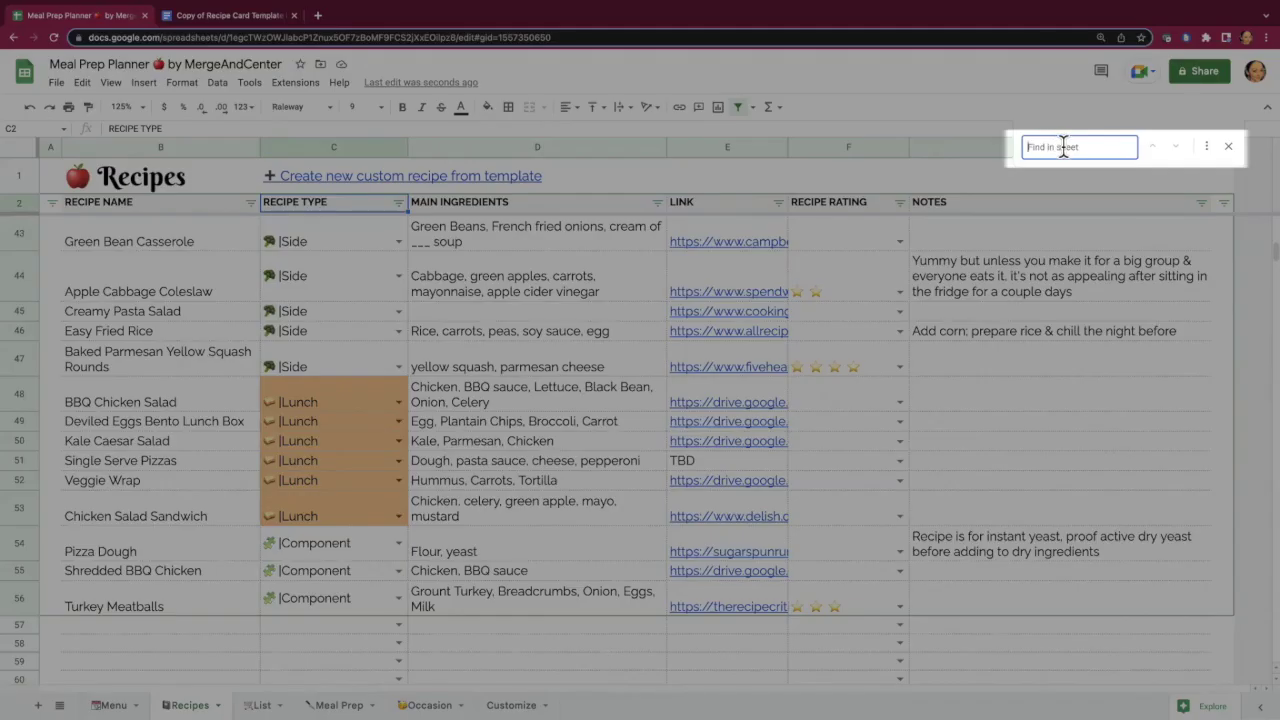
type("f")
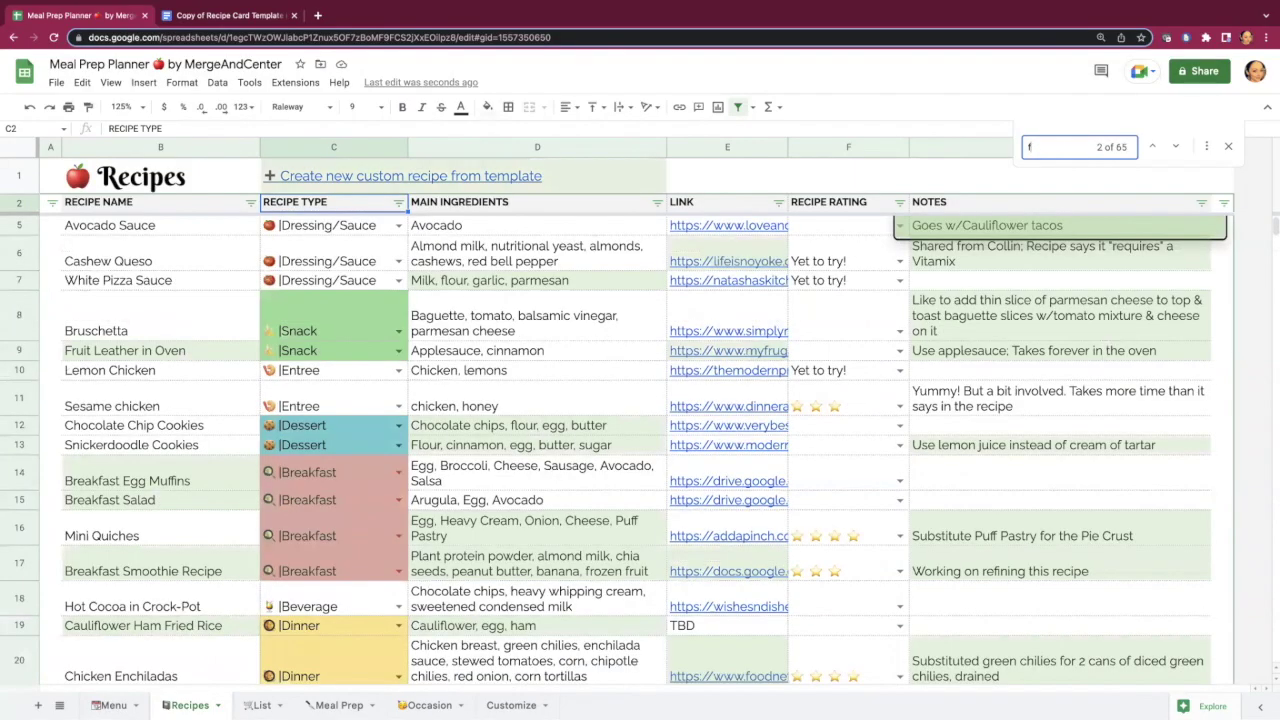
type("ried rice")
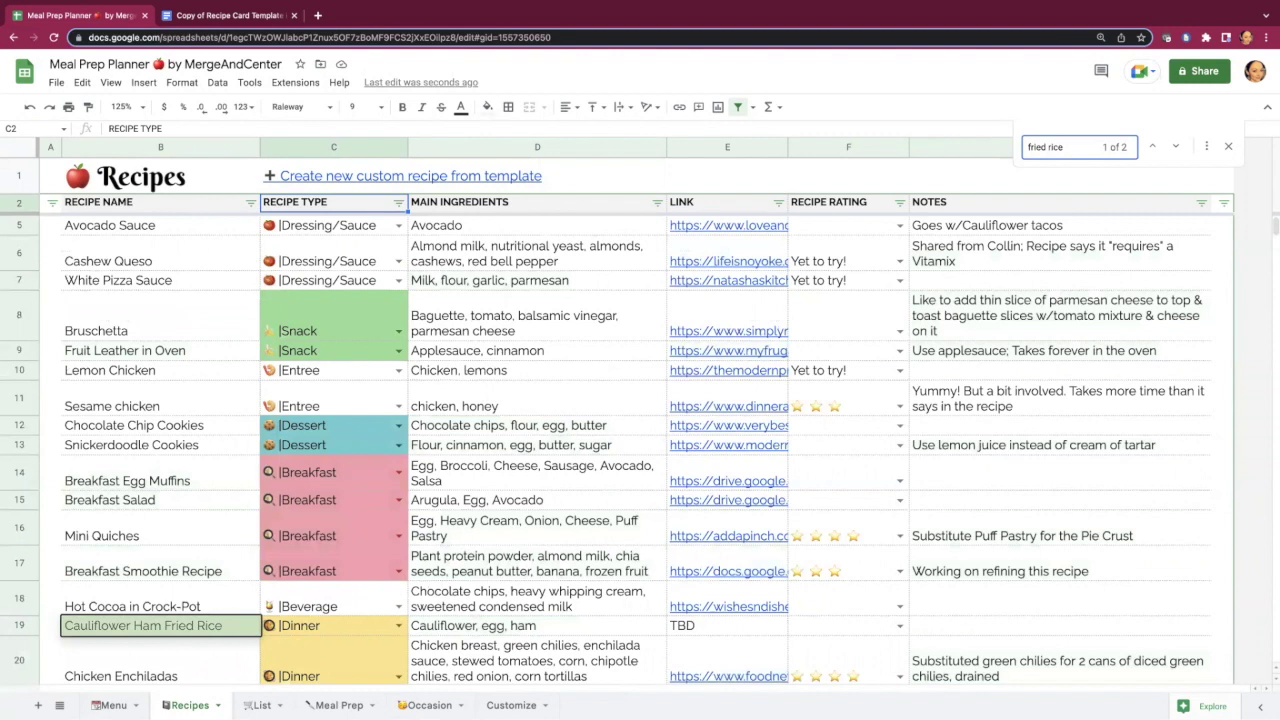
left_click(1177, 150)
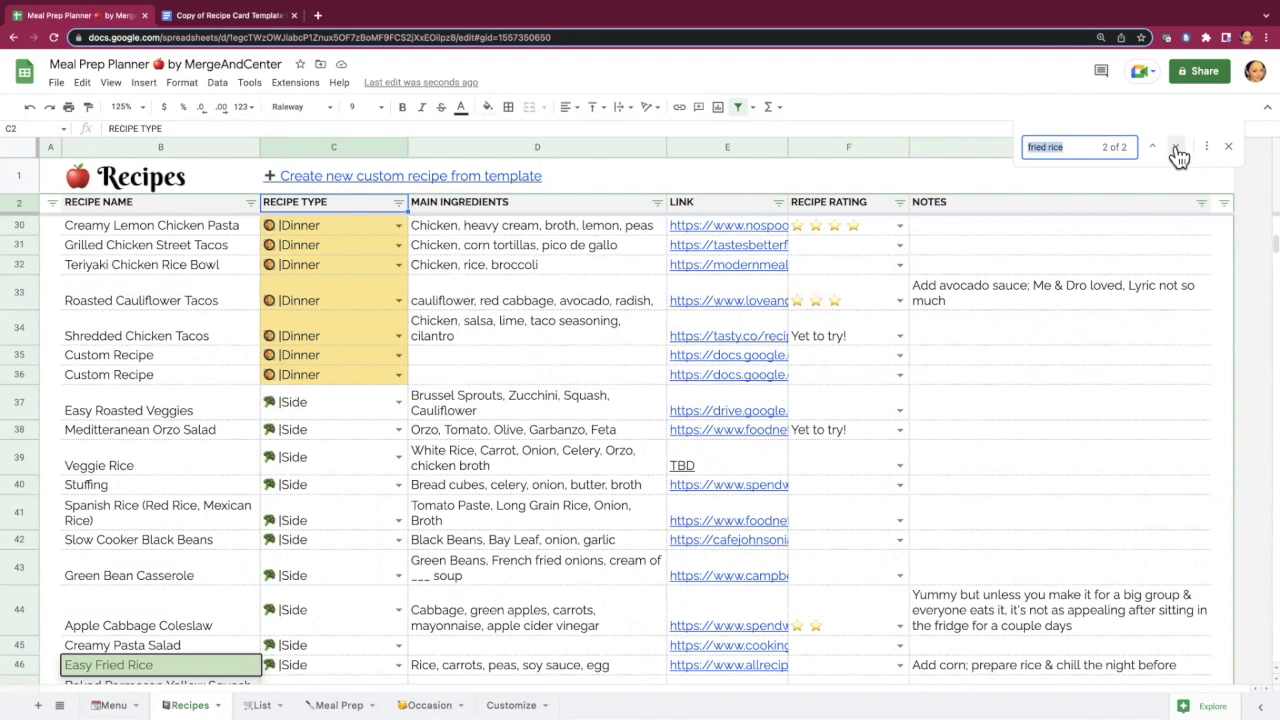
left_click(1228, 146)
left_click(258, 704)
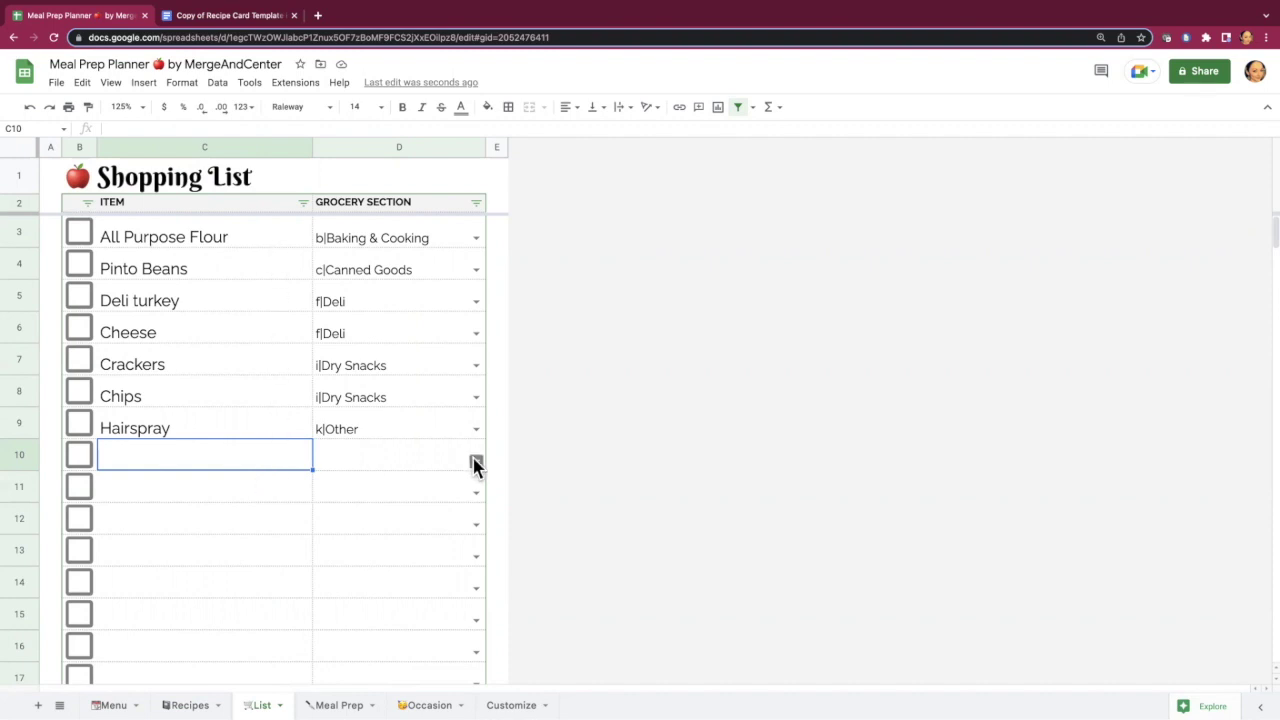
Step: Add Eggs under g|Dairy and sort the shopping list A→Z by Grocery Section
type("Eggs")
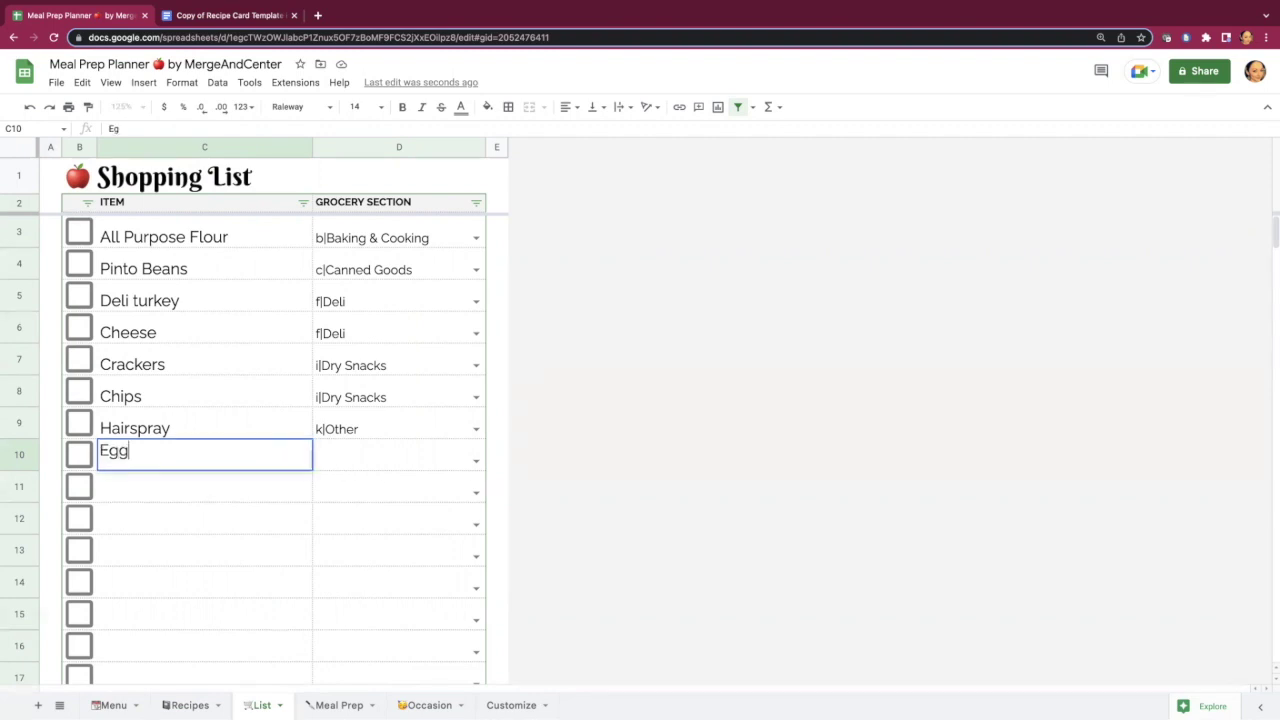
left_click(476, 460)
left_click(389, 588)
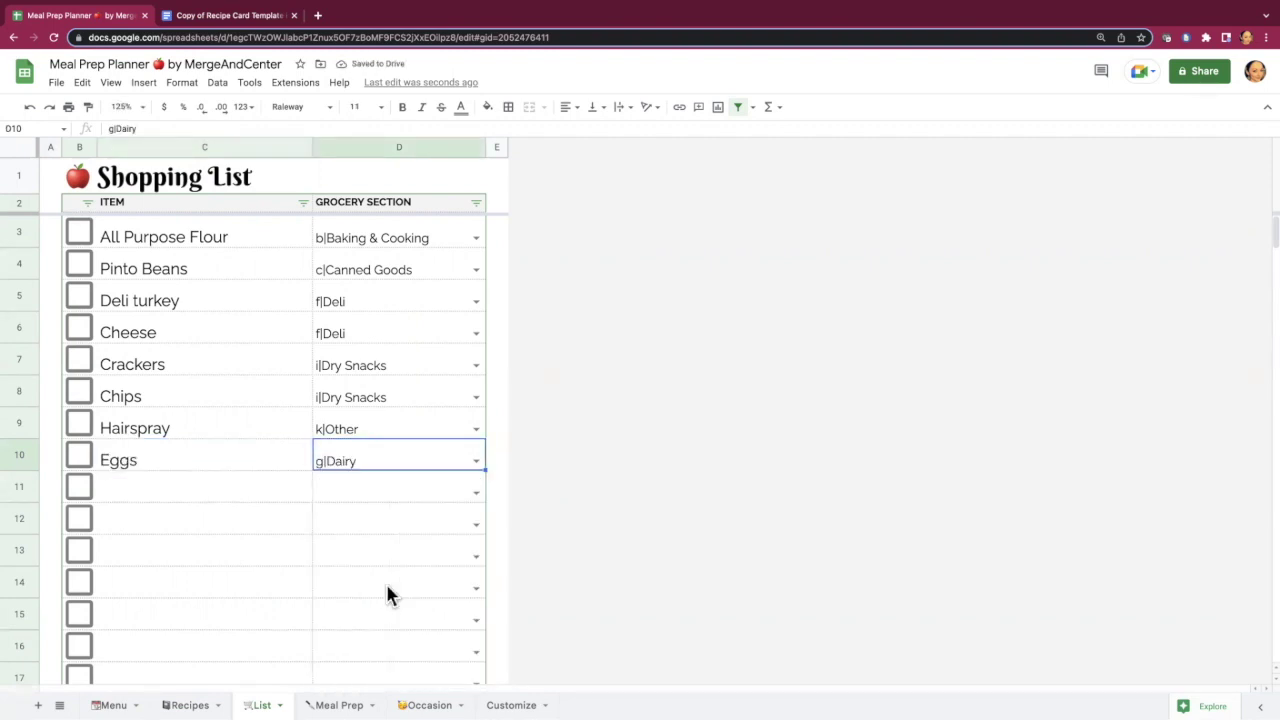
left_click(476, 204)
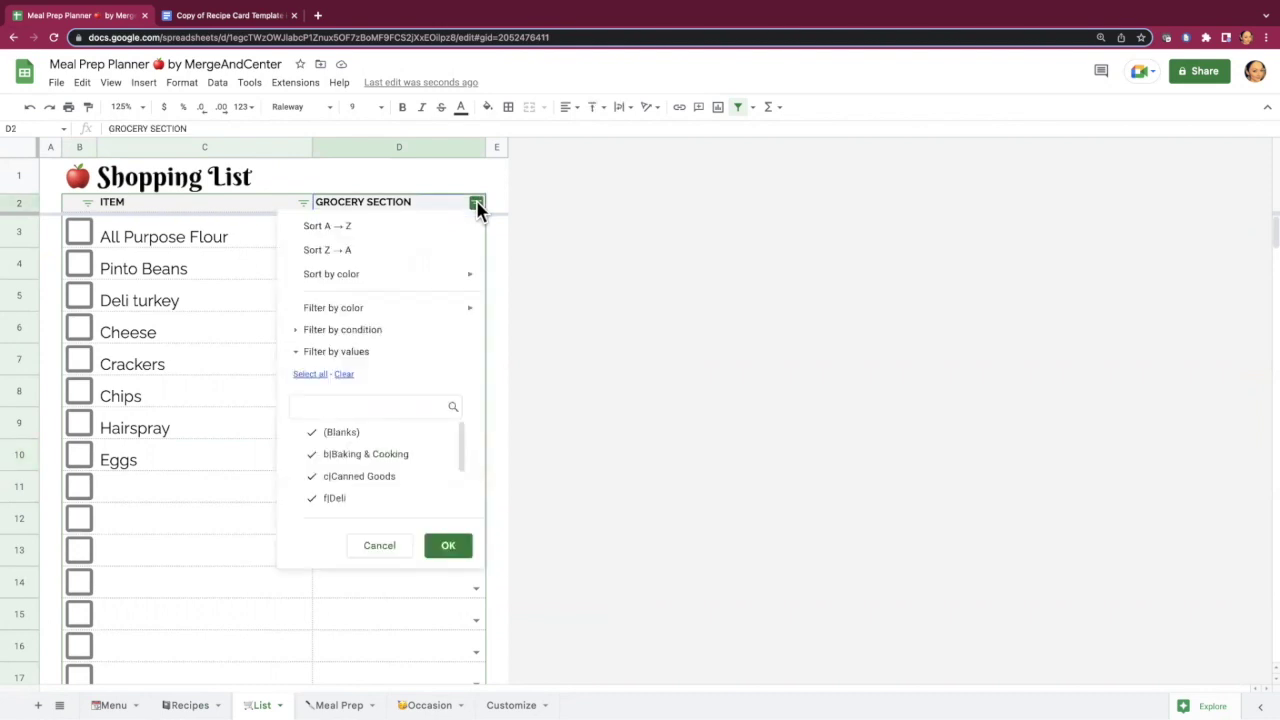
left_click(426, 236)
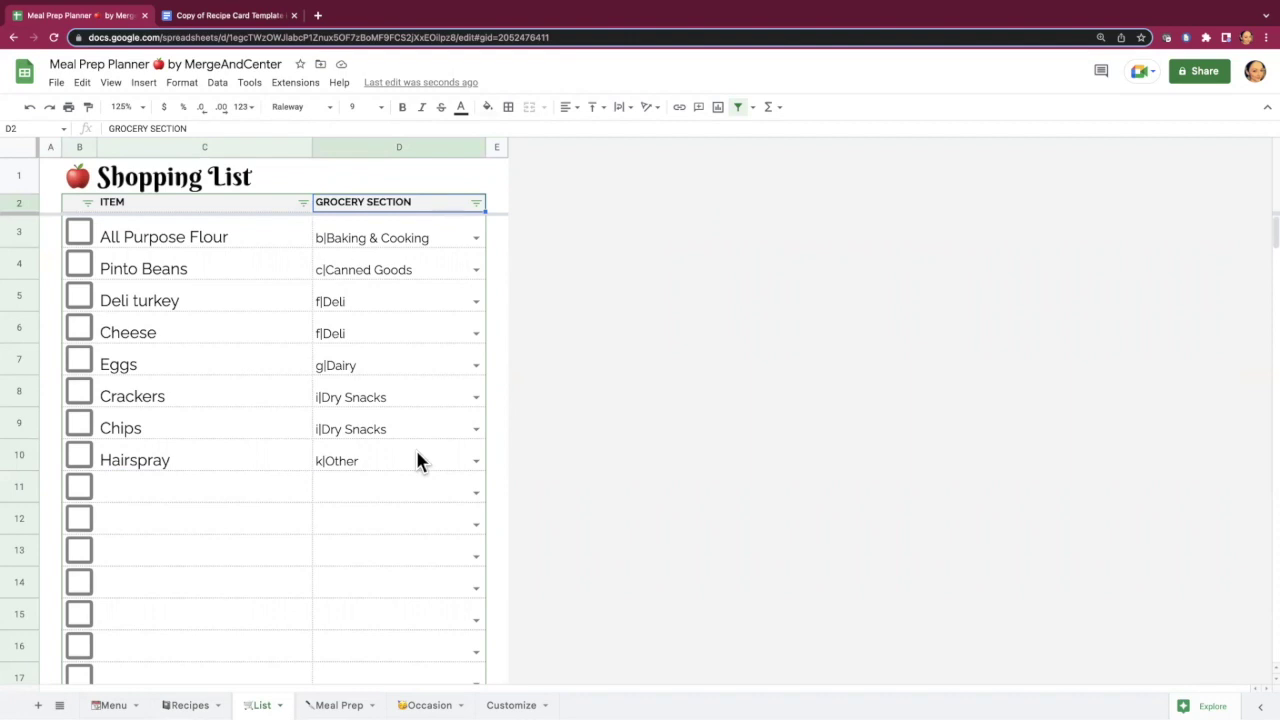
left_click(517, 696)
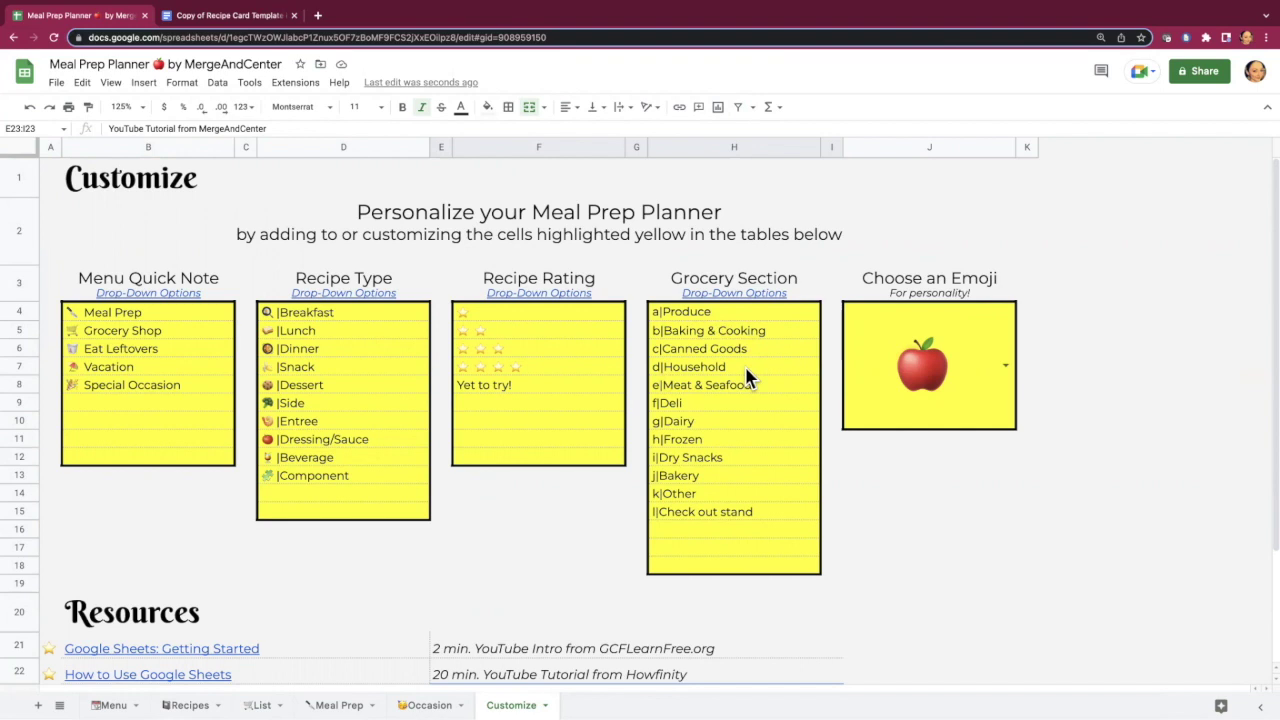
left_click(265, 704)
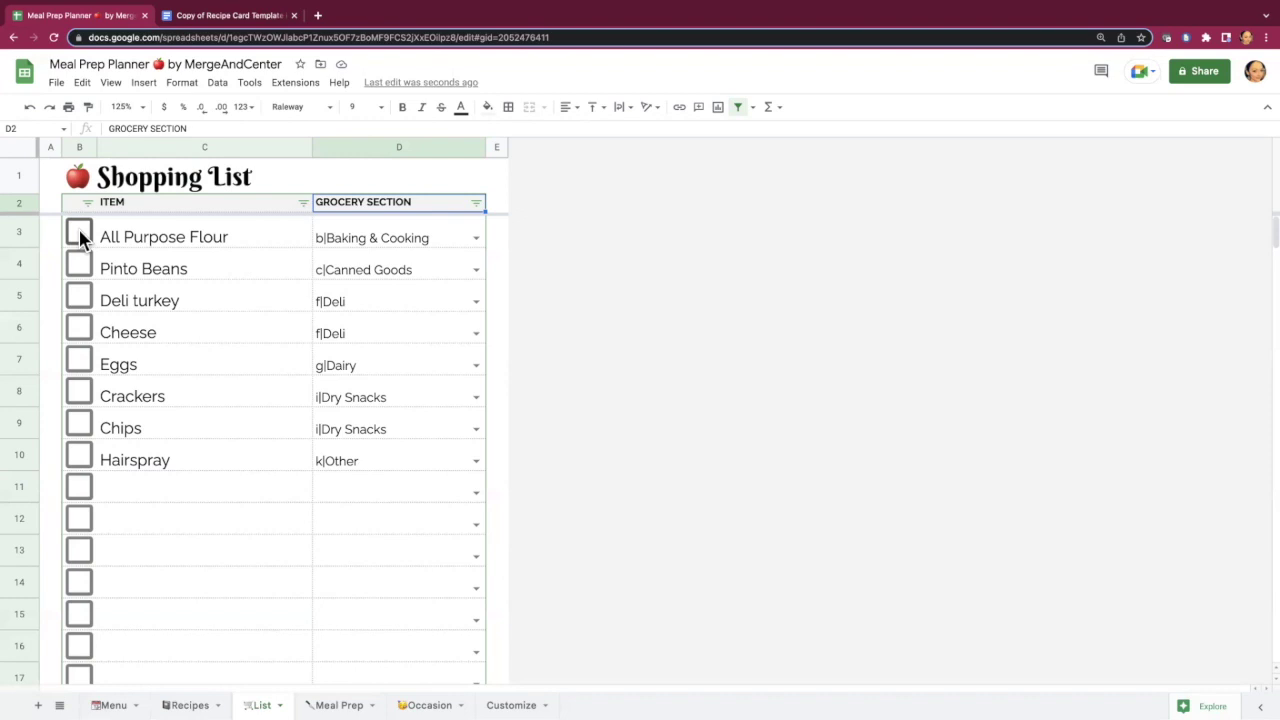
Step: Tick off All Purpose Flour, Pinto Beans and Deli turkey, then go to the Meal Prep To-Do List
left_click(80, 237)
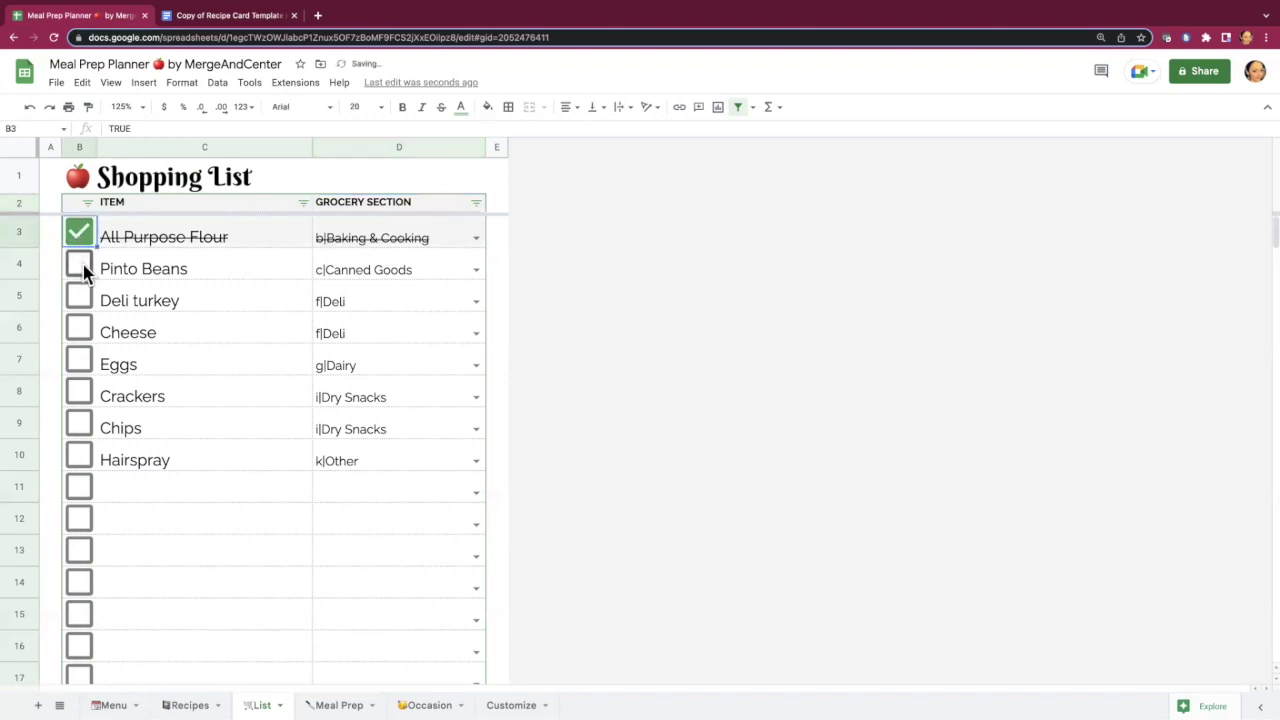
left_click(80, 268)
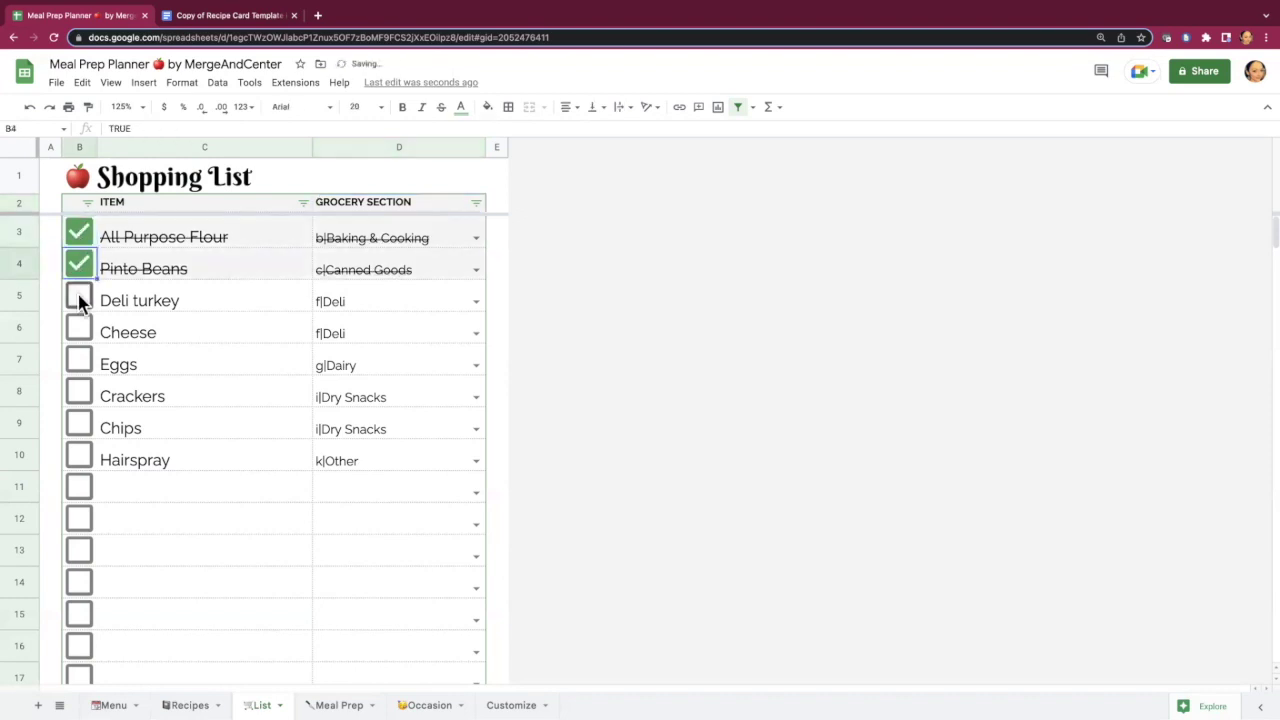
left_click(80, 299)
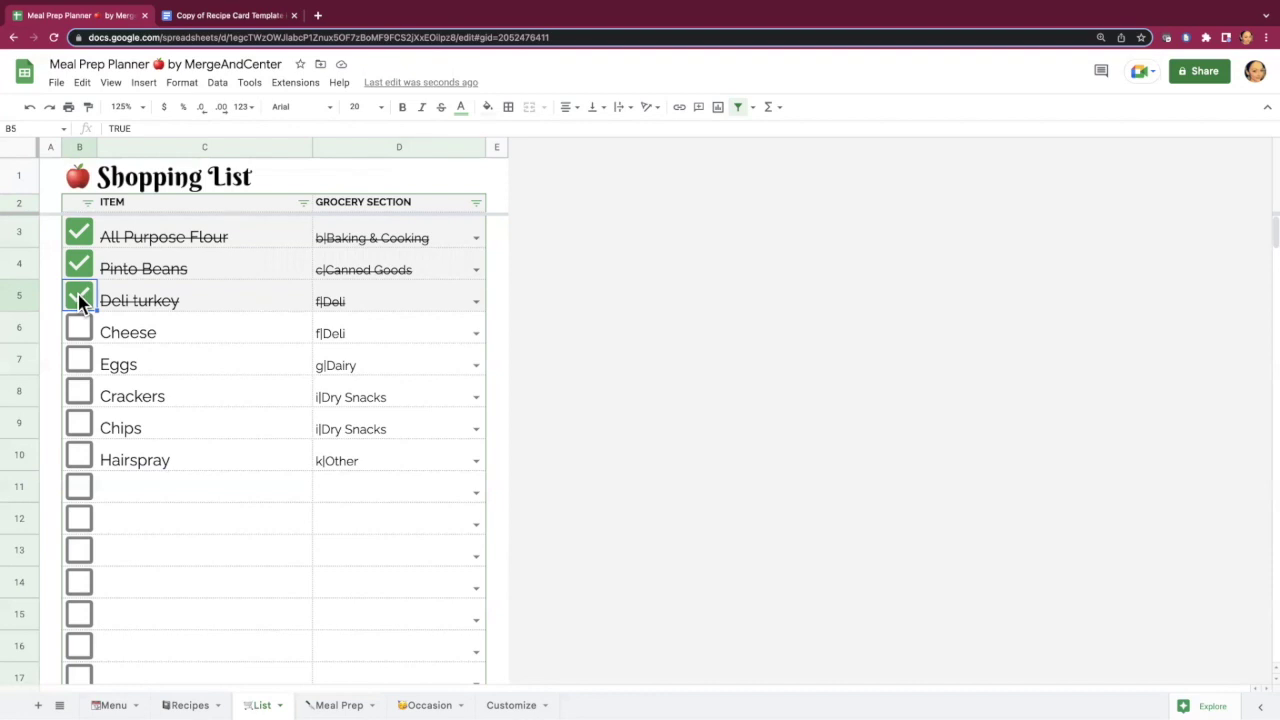
left_click(322, 704)
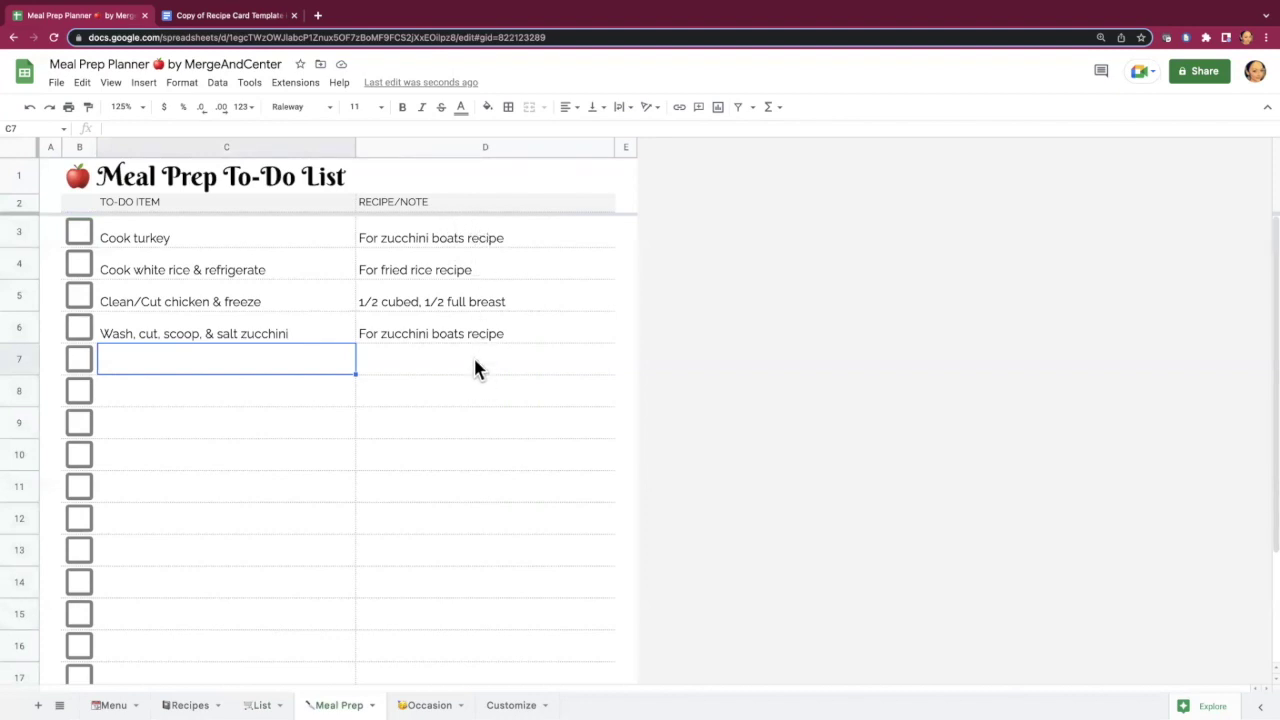
Step: Mark Cook turkey, Cook white rice and Clean/Cut chicken as done, then go to the Special Occasion sheet
left_click(78, 234)
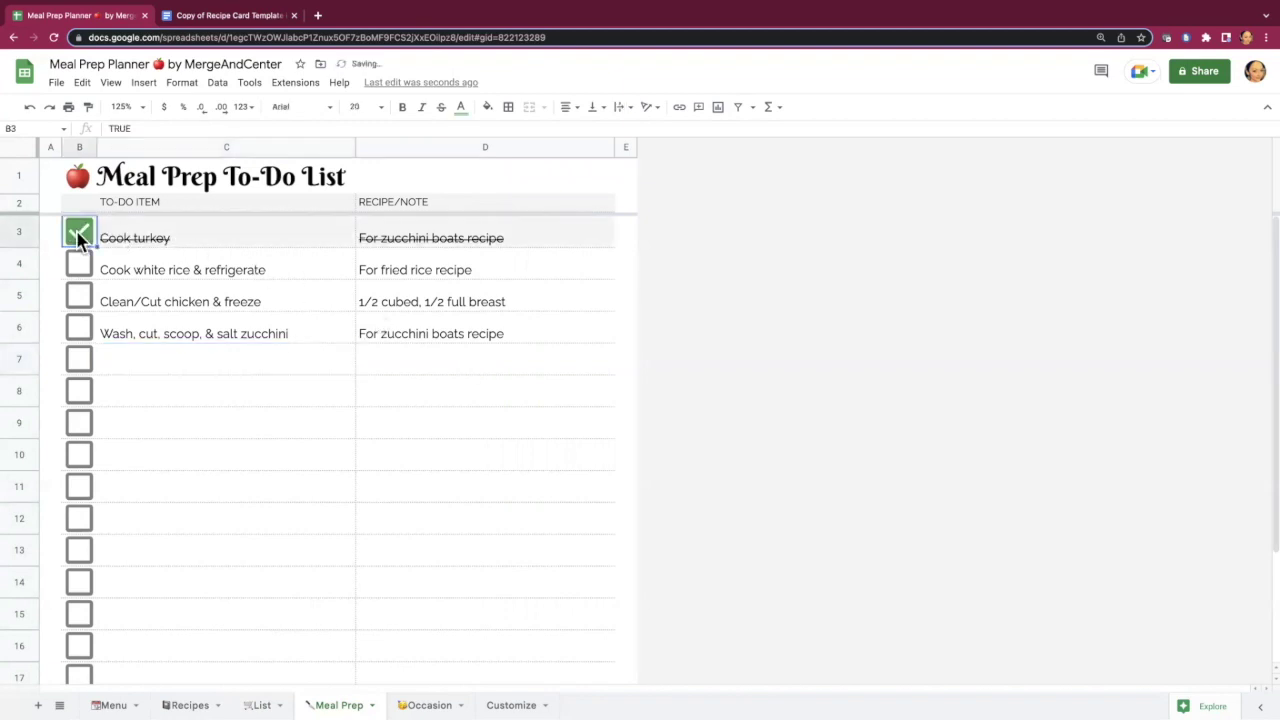
left_click(79, 266)
left_click(78, 296)
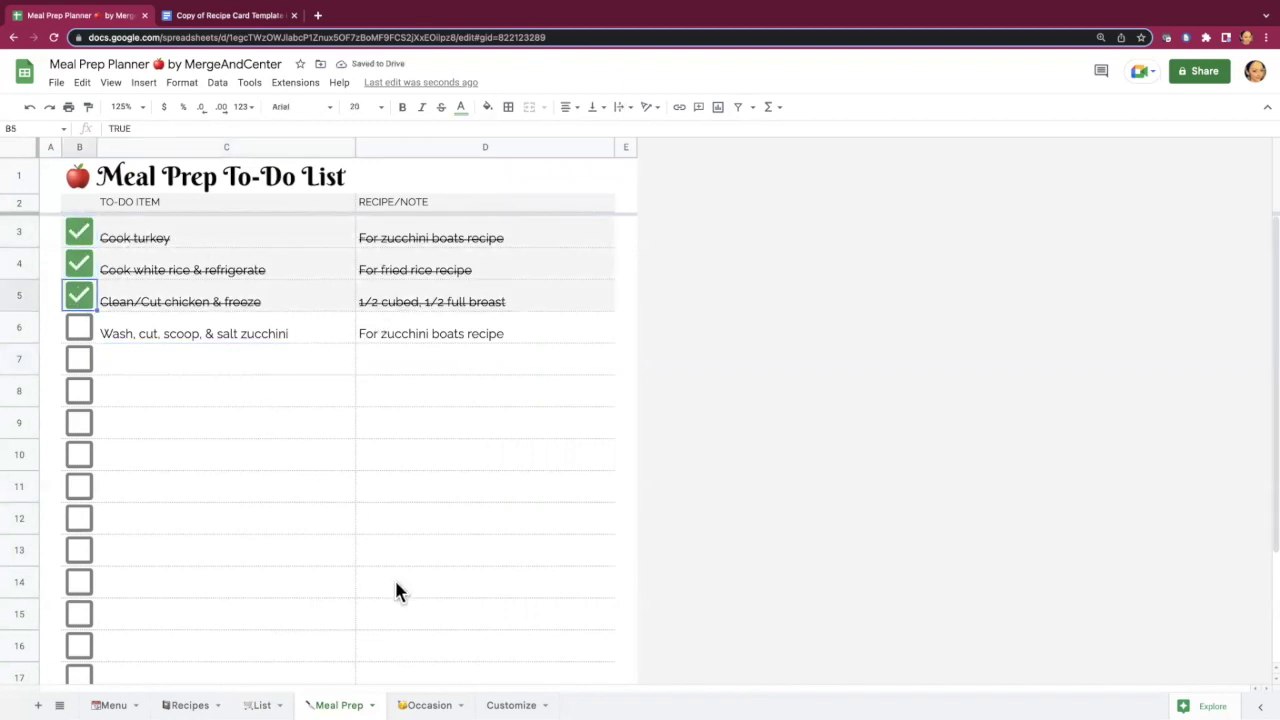
left_click(424, 703)
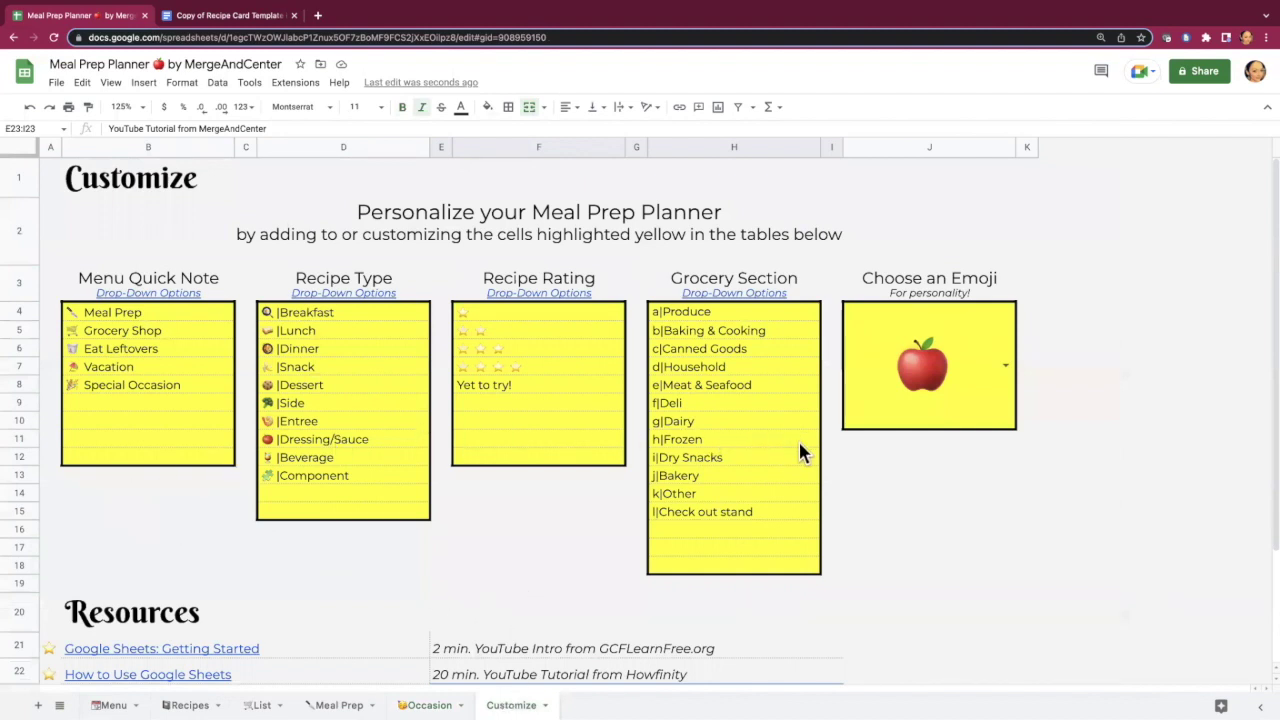
Step: Swap the apple for the broccoli emoji in the Customize sheet's Choose an Emoji dropdown
left_click(1005, 366)
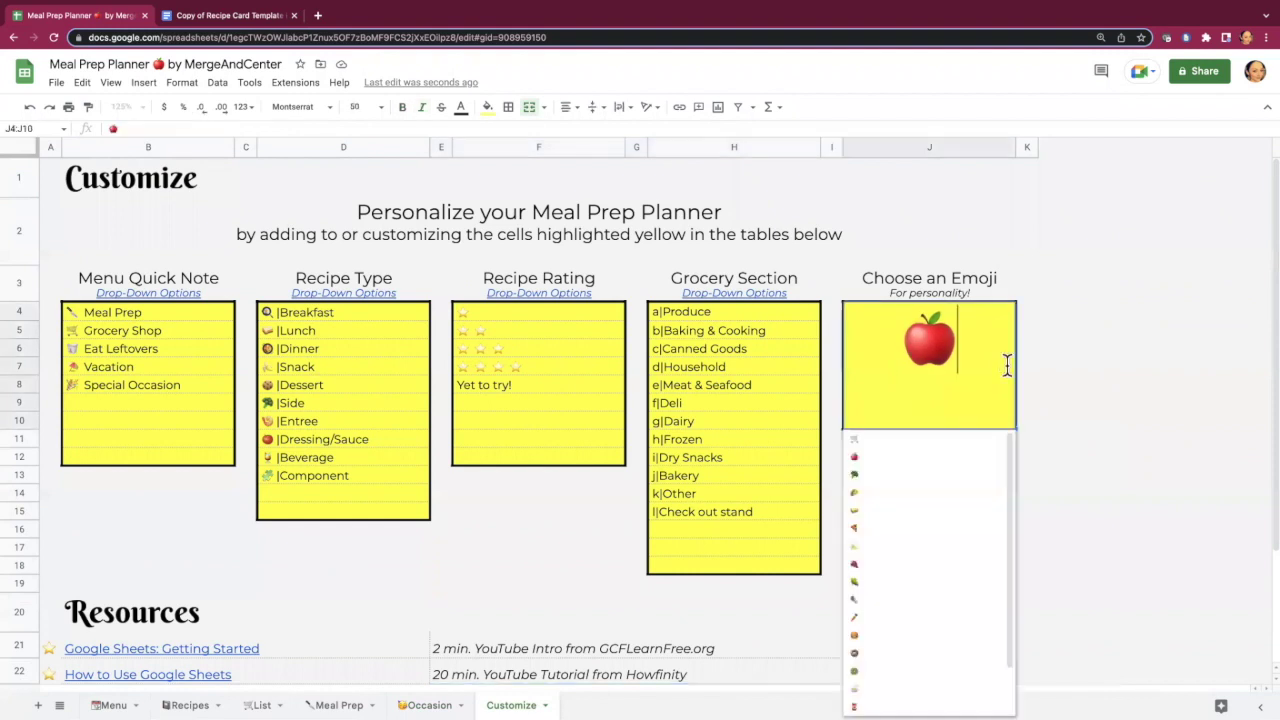
left_click(926, 475)
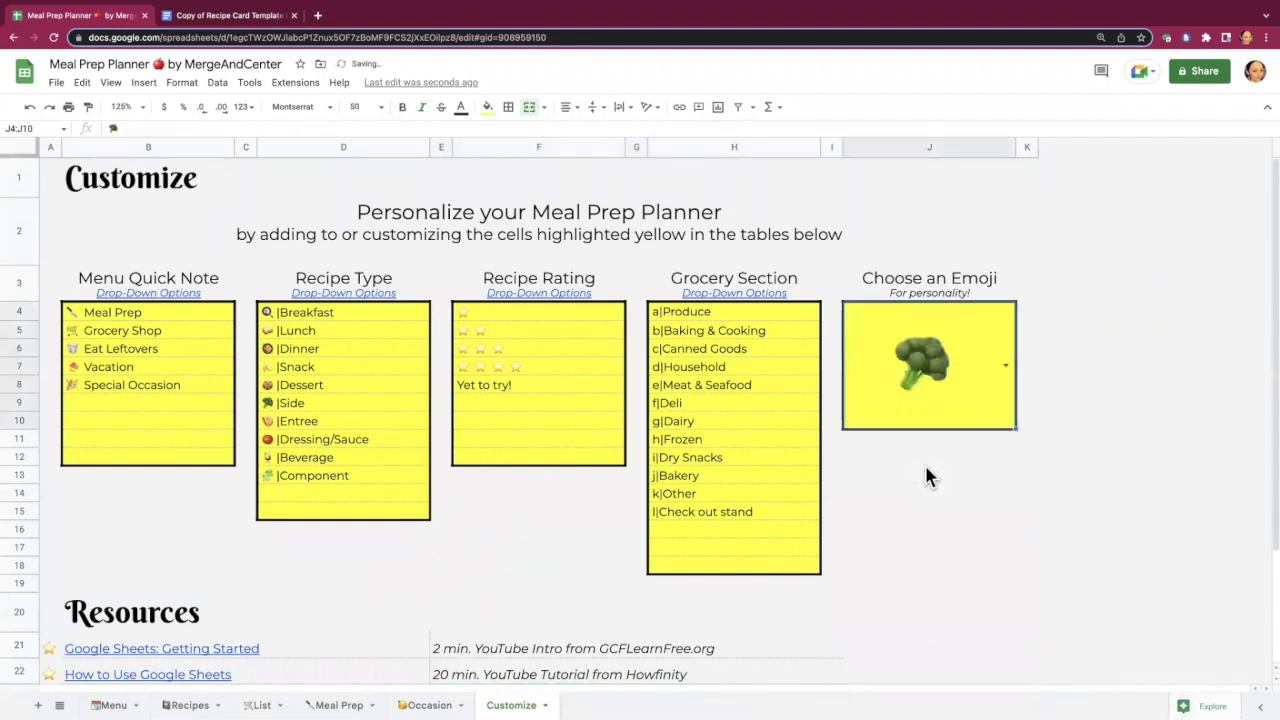
scroll(926, 470, "down", 3)
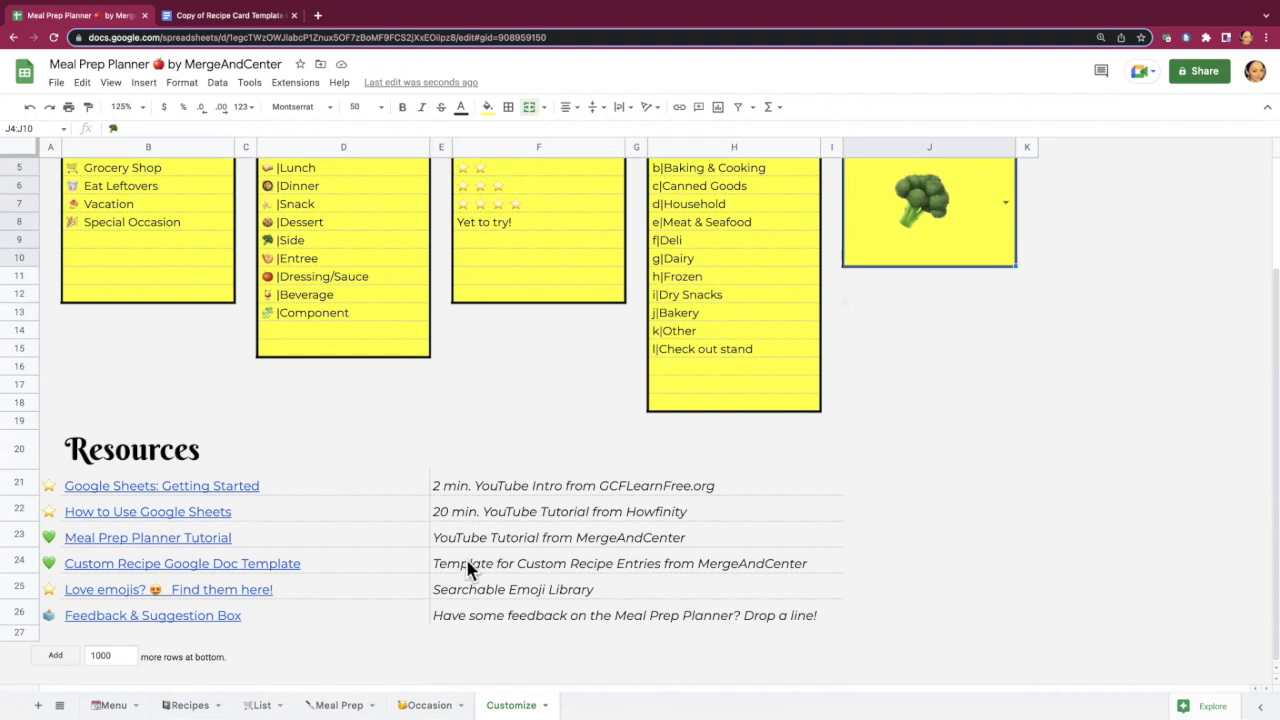
mouse_move(281, 572)
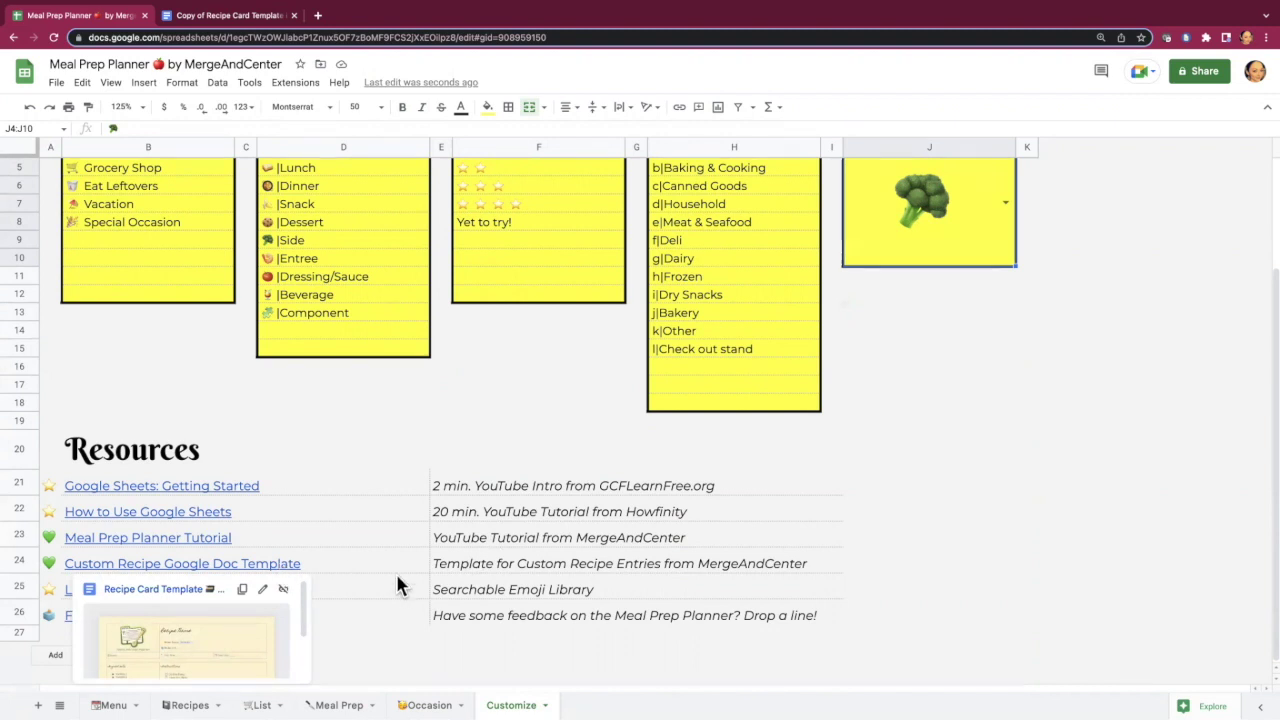
mouse_move(420, 622)
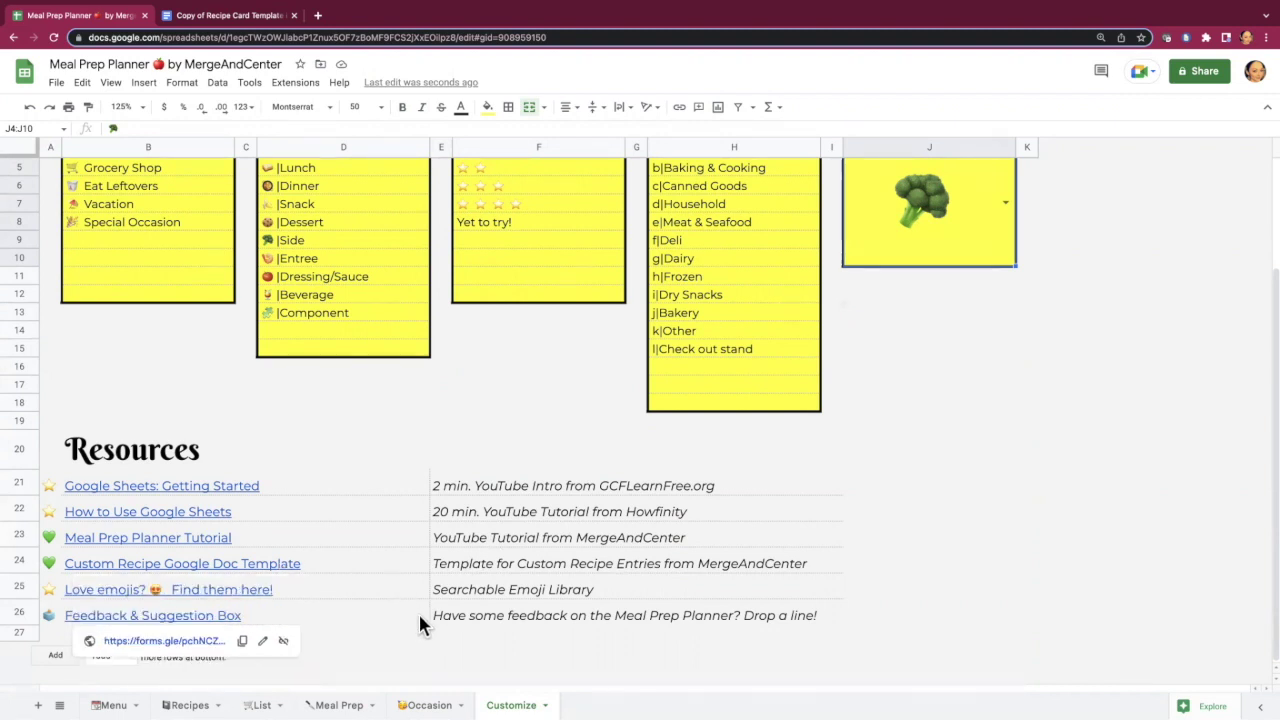